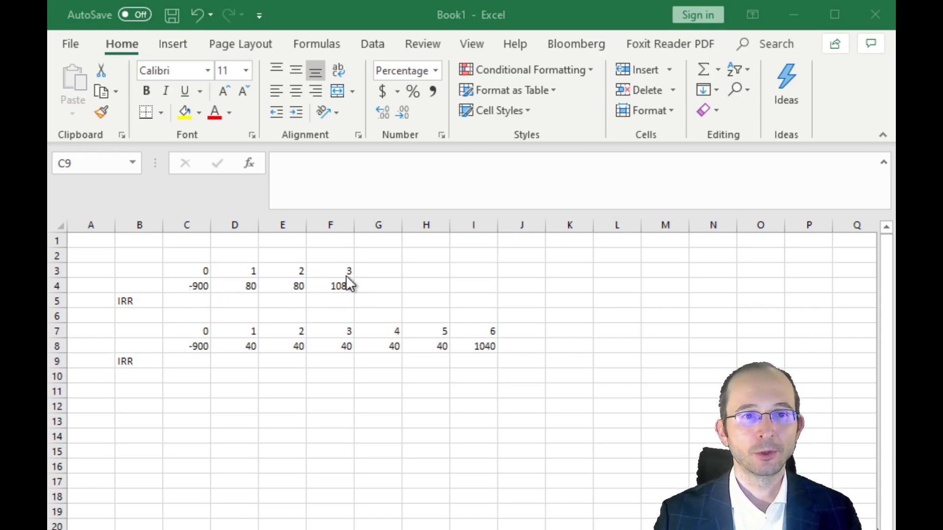
Calculate the IRR of the first cash flow series in C5 with =IRR(C4:F4,.1).
{"action": "left_click", "coordinate": [186, 302]}
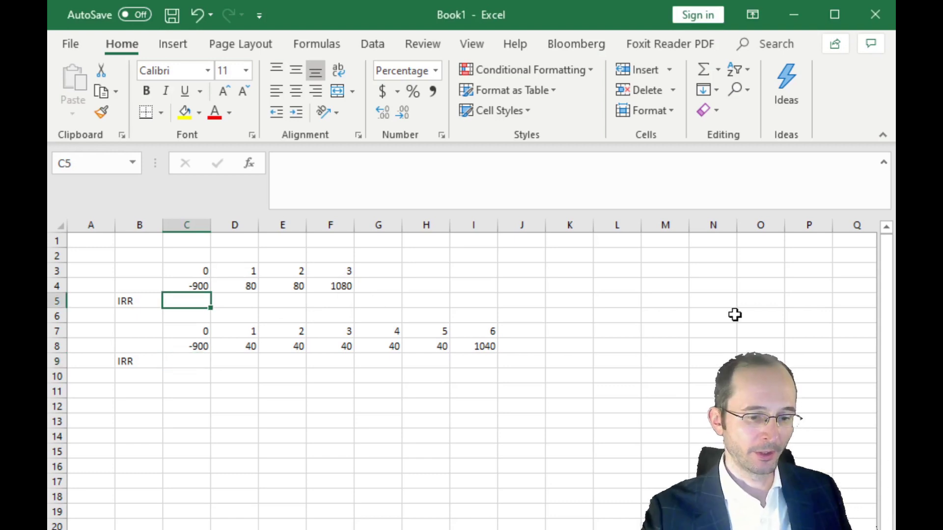
{"action": "type", "text": "=IRR("}
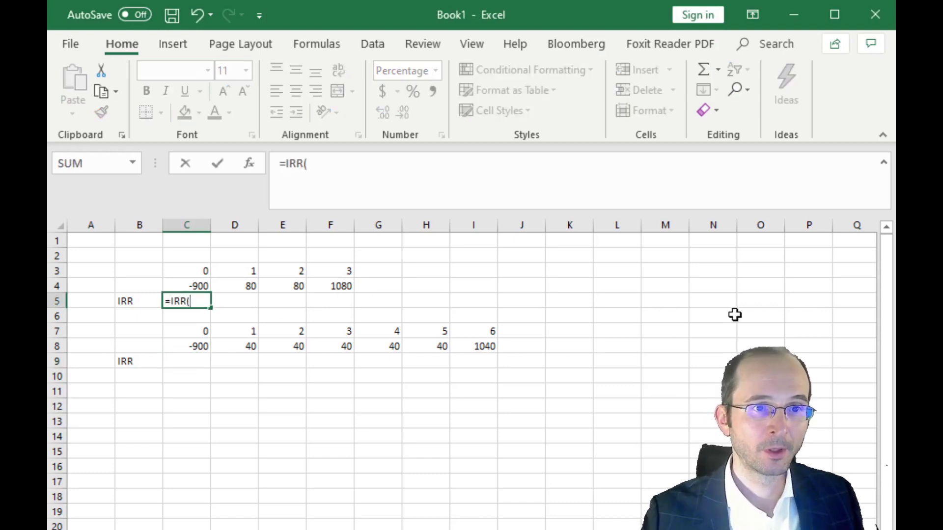
{"action": "left_click_drag", "start_coordinate": [197, 284], "coordinate": [340, 286]}
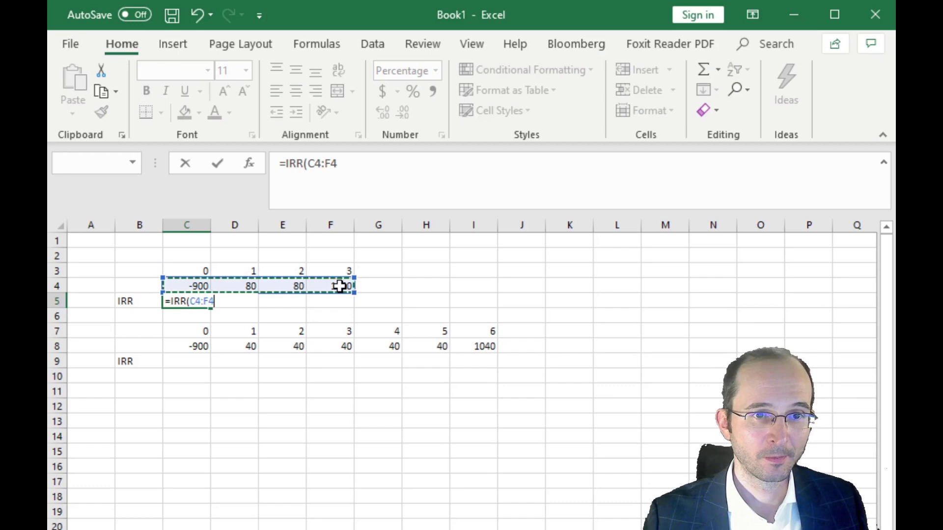
{"action": "type", "text": ",.1"}
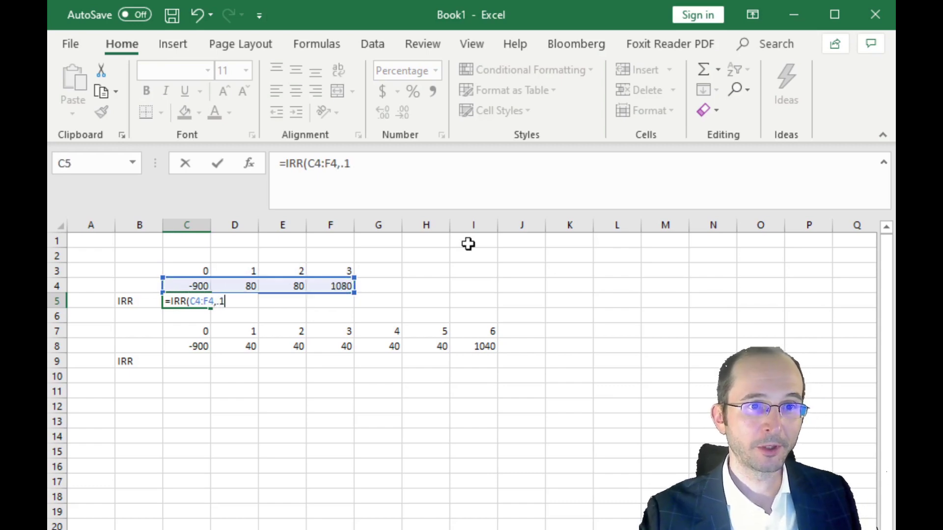
{"action": "type", "text": ")"}
{"action": "key", "text": "Return"}
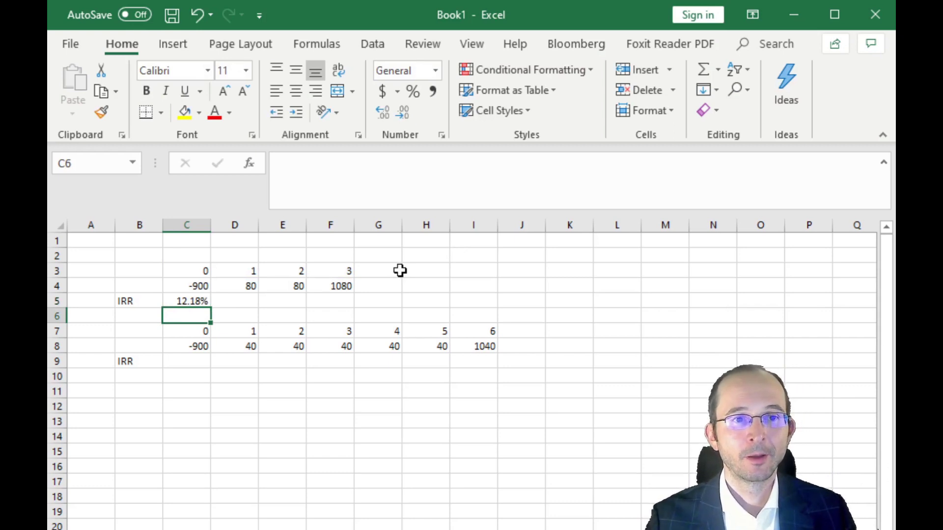
Label the first IRR as equal to EAY by entering "=" as text in D5 and "EAY" in E5.
{"action": "left_click", "coordinate": [224, 301]}
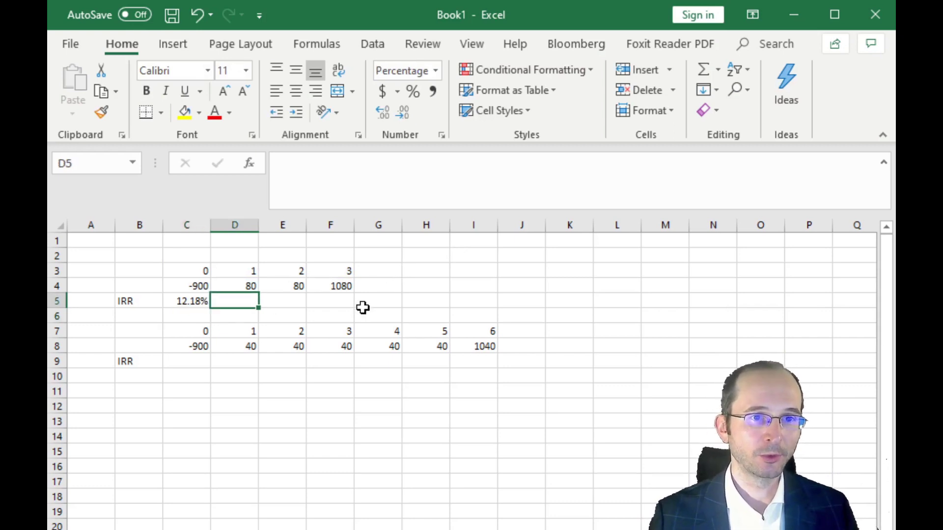
{"action": "type", "text": "="}
{"action": "key", "text": "Tab"}
{"action": "type", "text": "EAY"}
{"action": "key", "text": "Tab"}
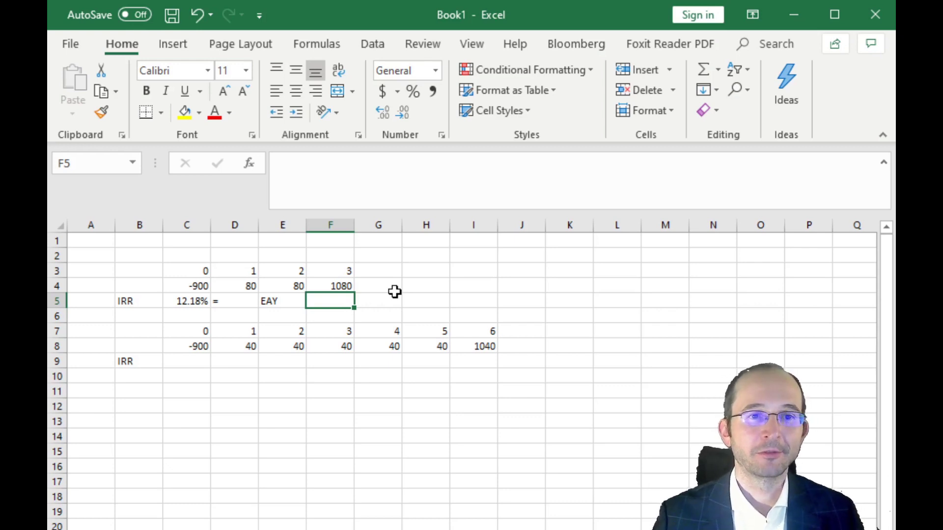
Examine the second series' cash flows in C8:I8, from the initial outlay through the pairs of payments to the last one.
{"action": "left_click", "coordinate": [177, 358]}
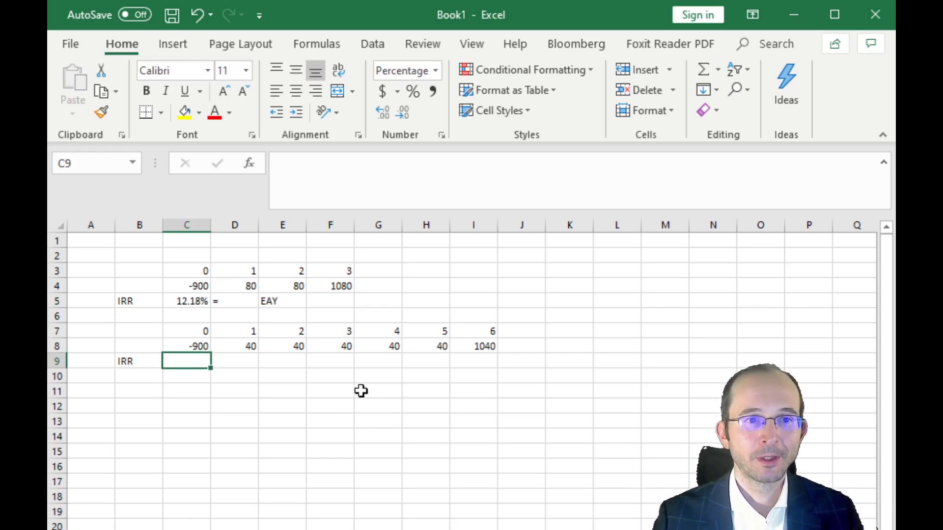
{"action": "left_click", "coordinate": [192, 348]}
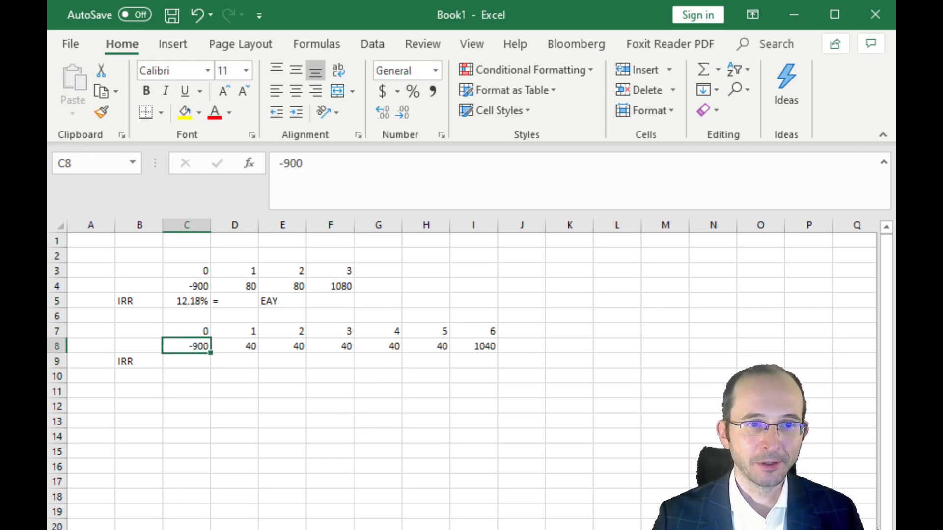
{"action": "left_click", "coordinate": [248, 347]}
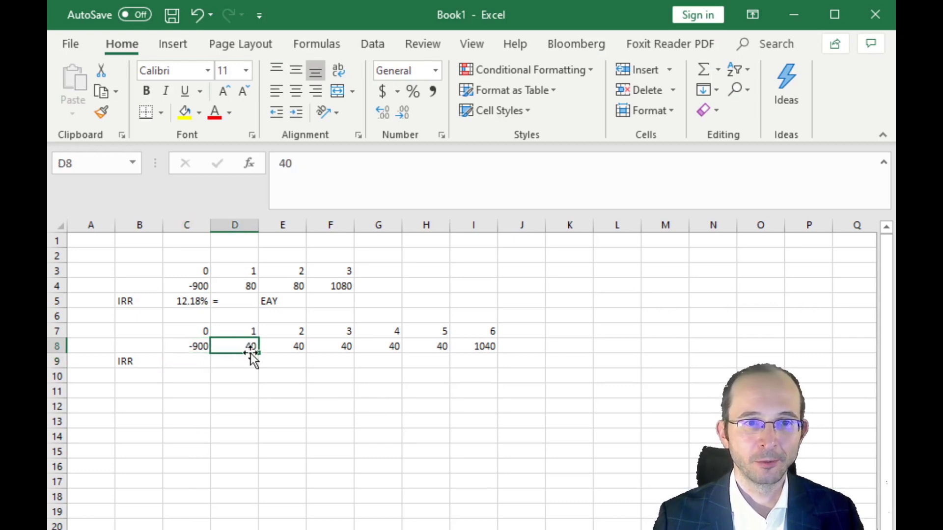
{"action": "left_click", "coordinate": [283, 349]}
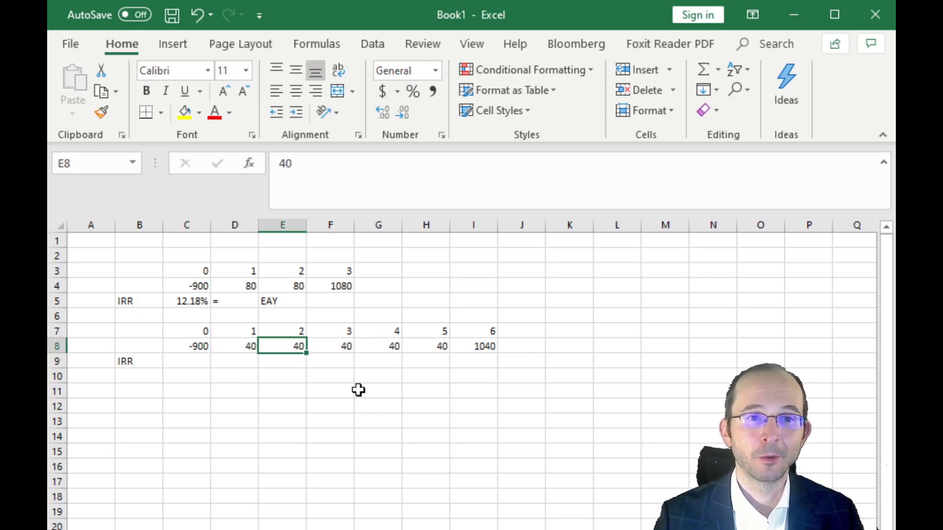
{"action": "left_click_drag", "start_coordinate": [347, 350], "coordinate": [393, 352]}
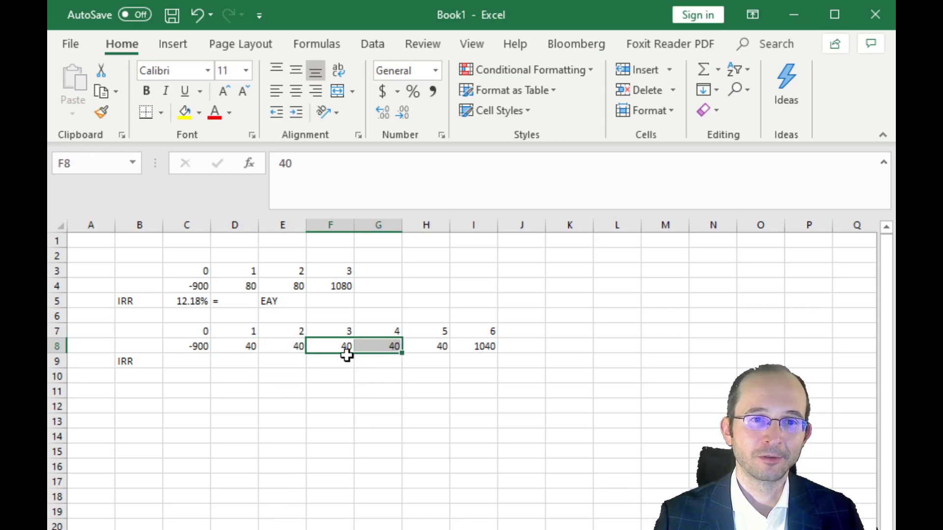
{"action": "left_click", "coordinate": [439, 348]}
{"action": "left_click_drag", "start_coordinate": [439, 348], "coordinate": [475, 347]}
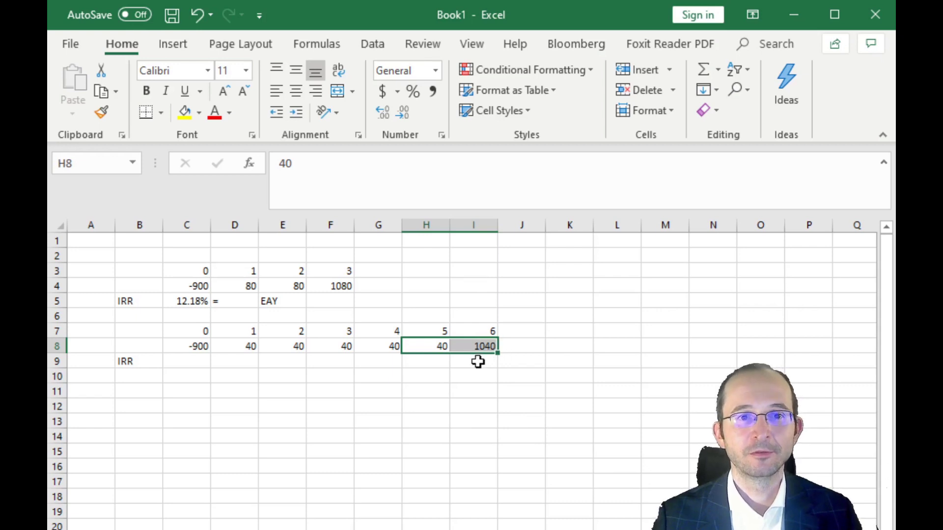
Calculate the IRR of the second cash flow series in C9 with =IRR(C8:I8,.1).
{"action": "left_click", "coordinate": [192, 375]}
{"action": "key", "text": "Up"}
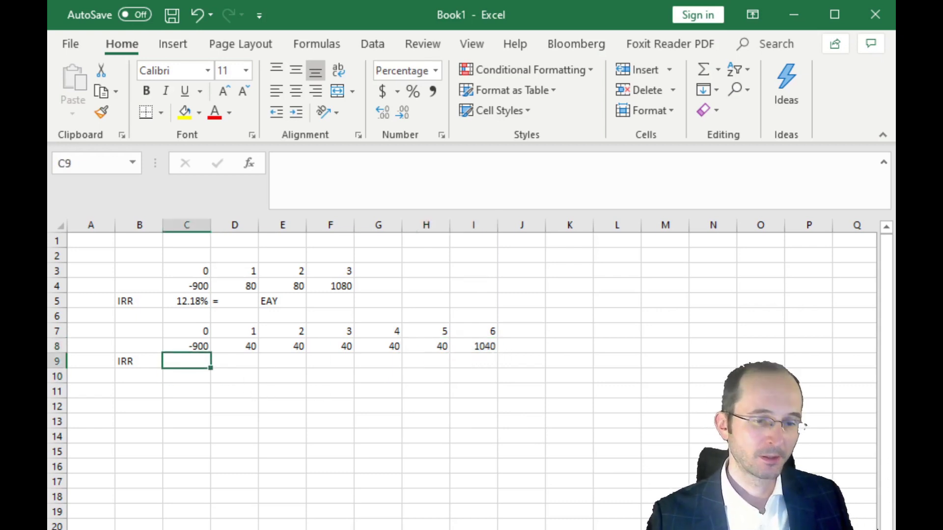
{"action": "type", "text": "=IRR("}
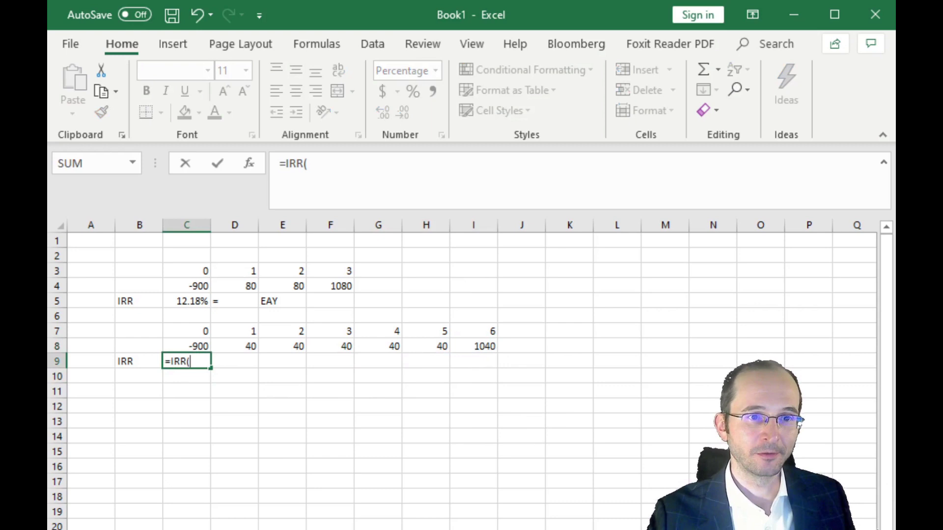
{"action": "left_click", "coordinate": [183, 346]}
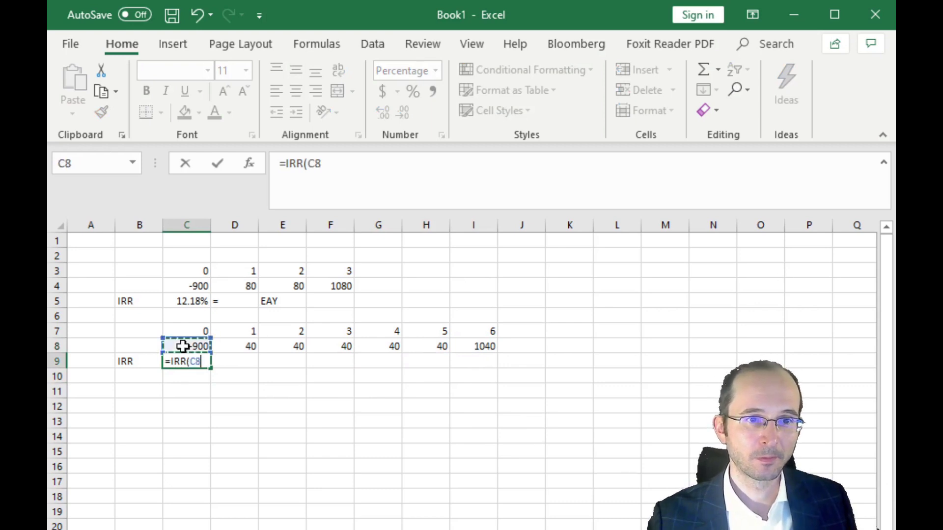
{"action": "left_click_drag", "start_coordinate": [182, 346], "coordinate": [463, 338]}
{"action": "type", "text": ",.1)"}
{"action": "key", "text": "Return"}
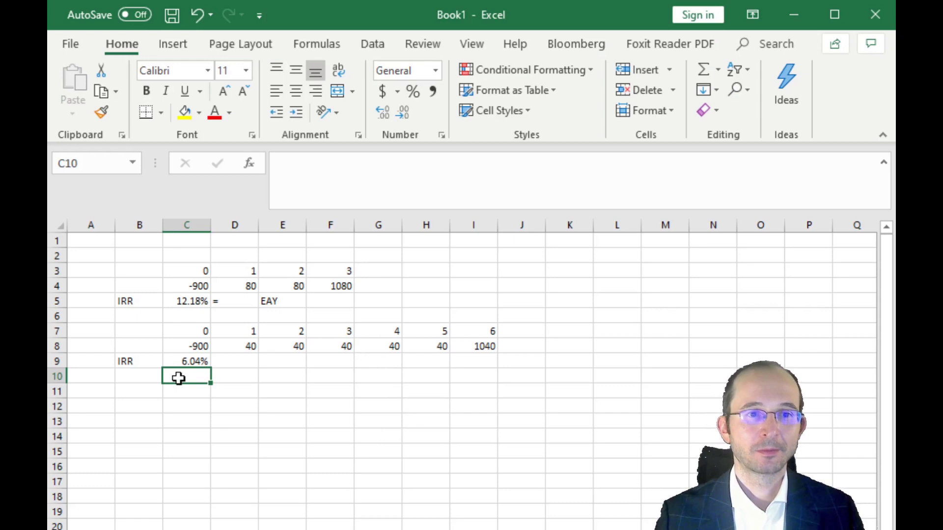
Add the label EAY in B10 and annualize the second IRR in C10 with =(1+C9)^2-1.
{"action": "left_click", "coordinate": [152, 381]}
{"action": "type", "text": "EAY"}
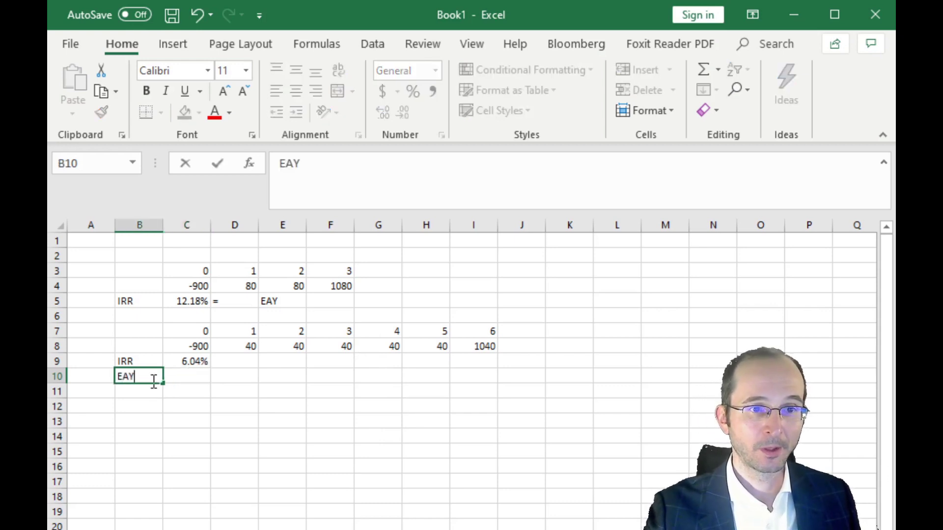
{"action": "key", "text": "Tab"}
{"action": "type", "text": "="}
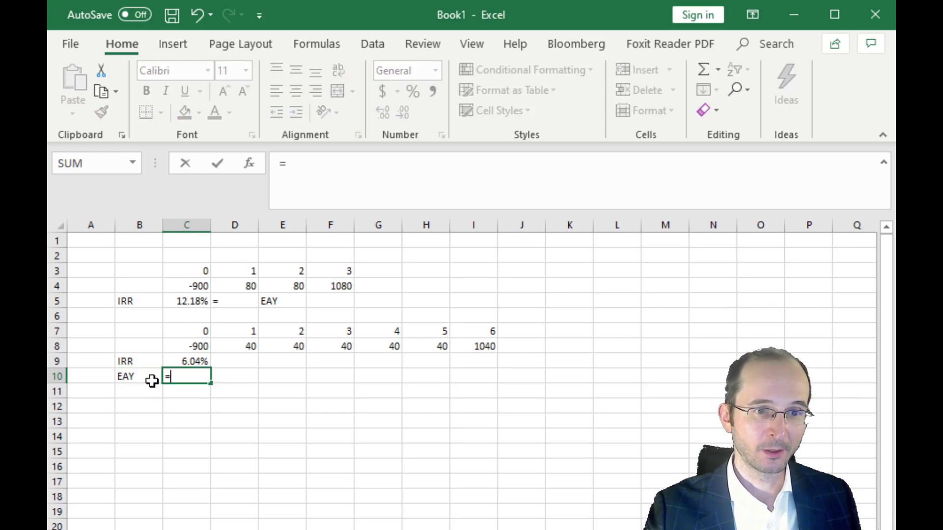
{"action": "type", "text": "("}
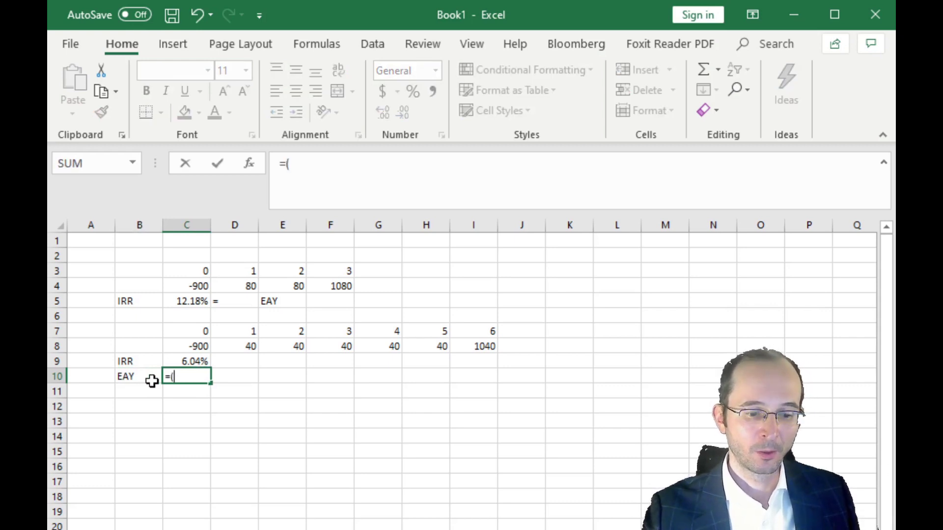
{"action": "type", "text": "1+"}
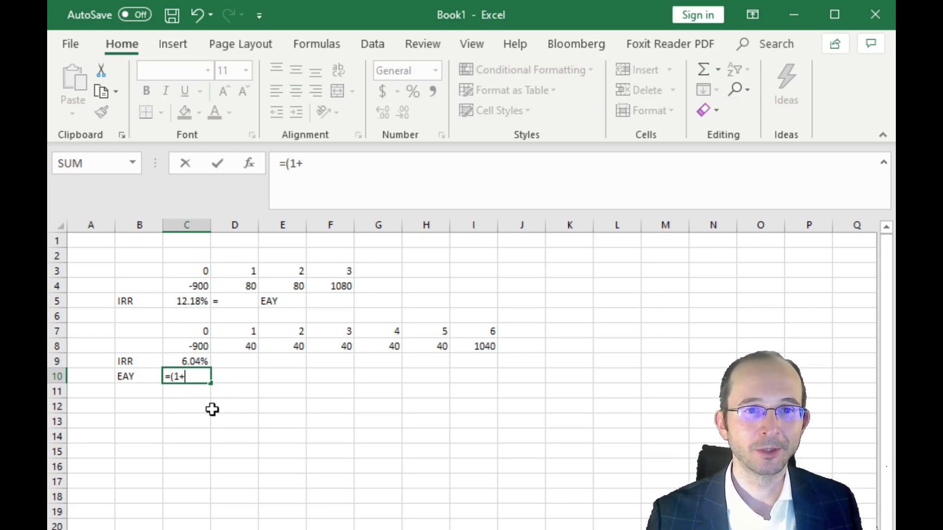
{"action": "left_click", "coordinate": [199, 361]}
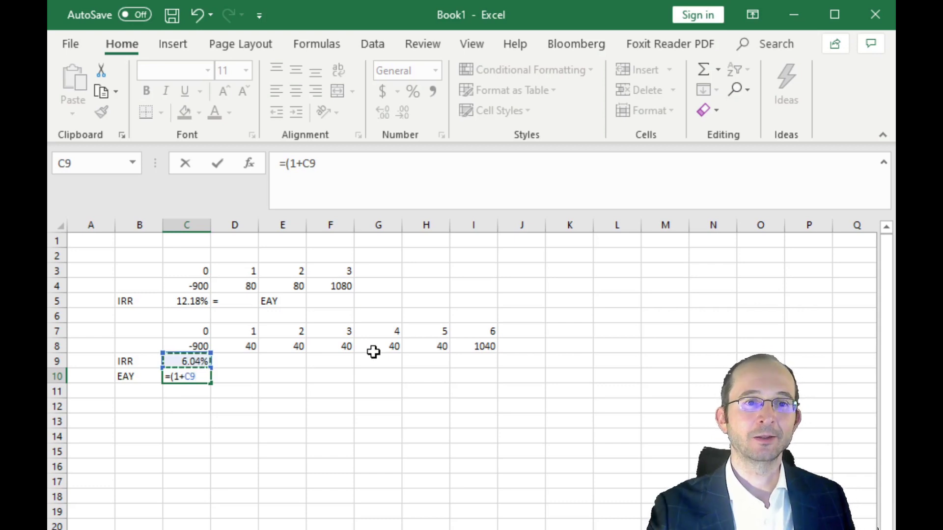
{"action": "type", "text": ")^"}
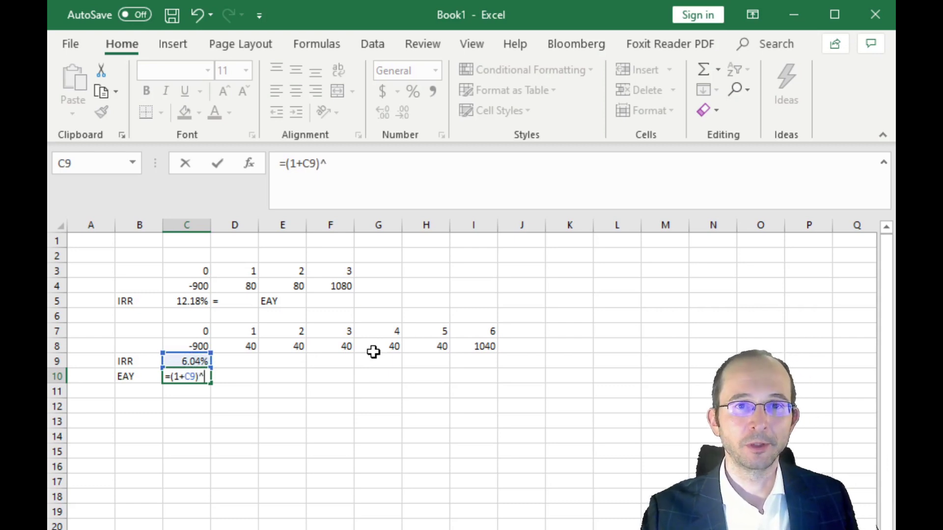
{"action": "type", "text": "2"}
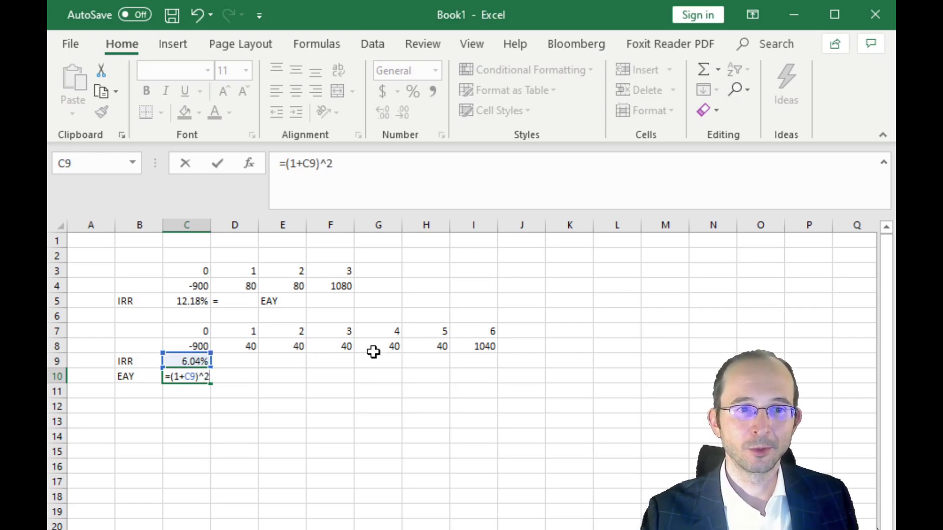
{"action": "type", "text": "-1"}
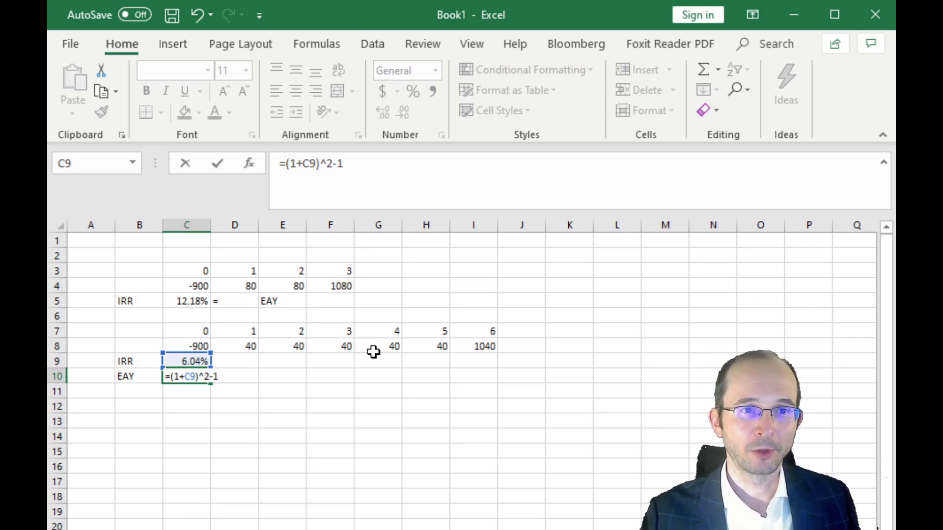
{"action": "key", "text": "Return"}
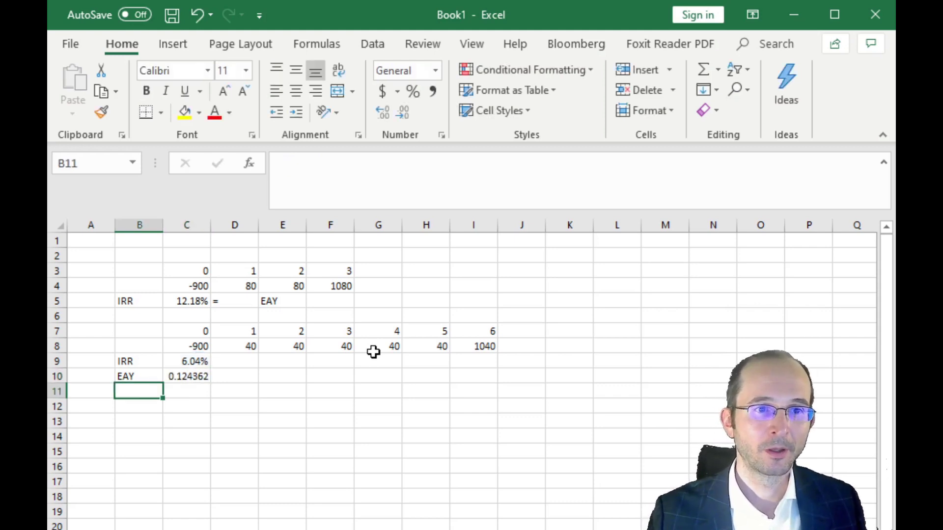
Format the EAY result in C10 as a percentage with two decimals.
{"action": "left_click", "coordinate": [192, 378]}
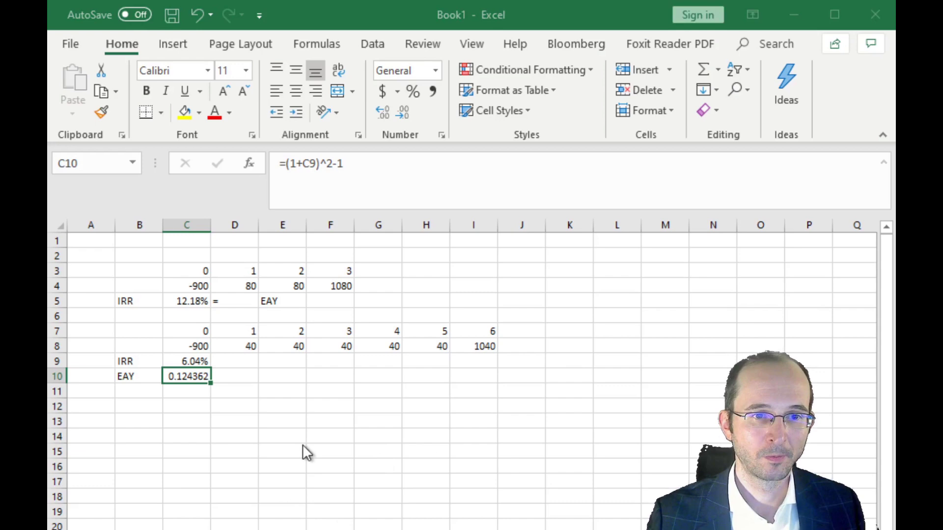
{"action": "key", "text": "ctrl+shift+5"}
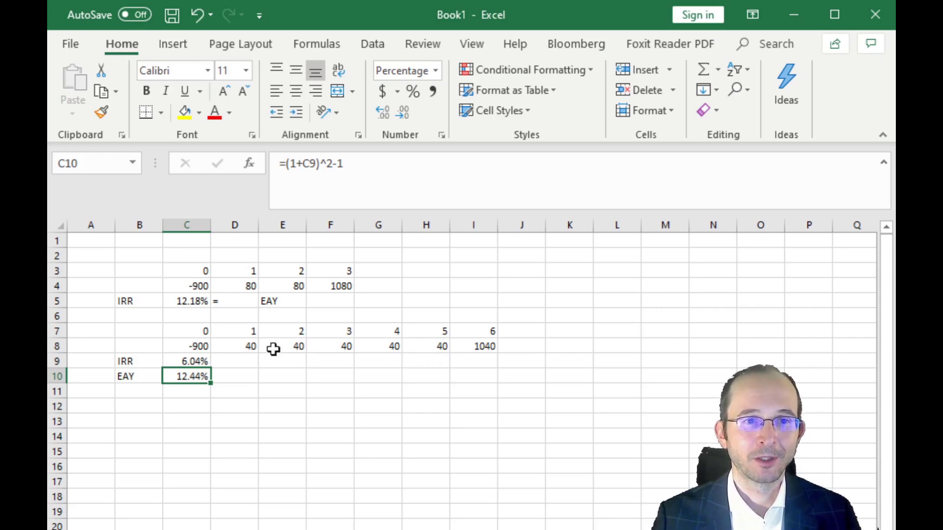
{"action": "left_click", "coordinate": [247, 349]}
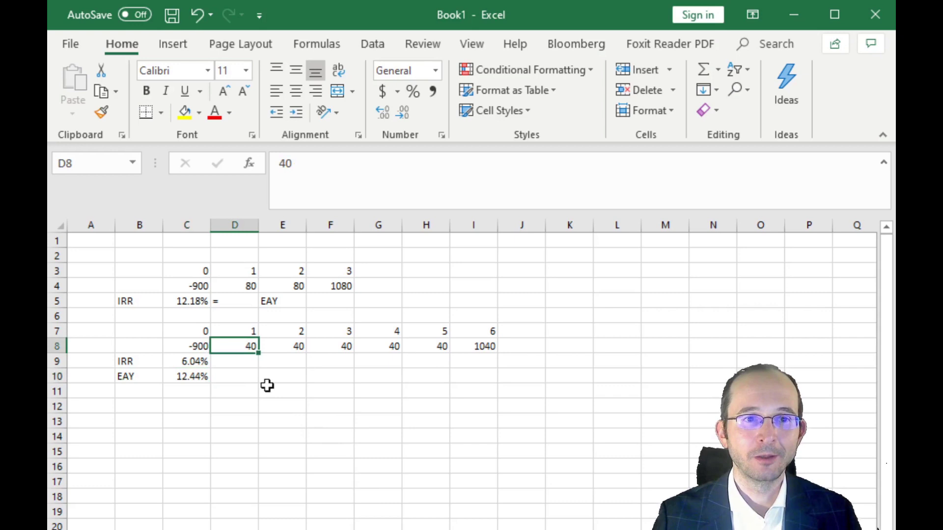
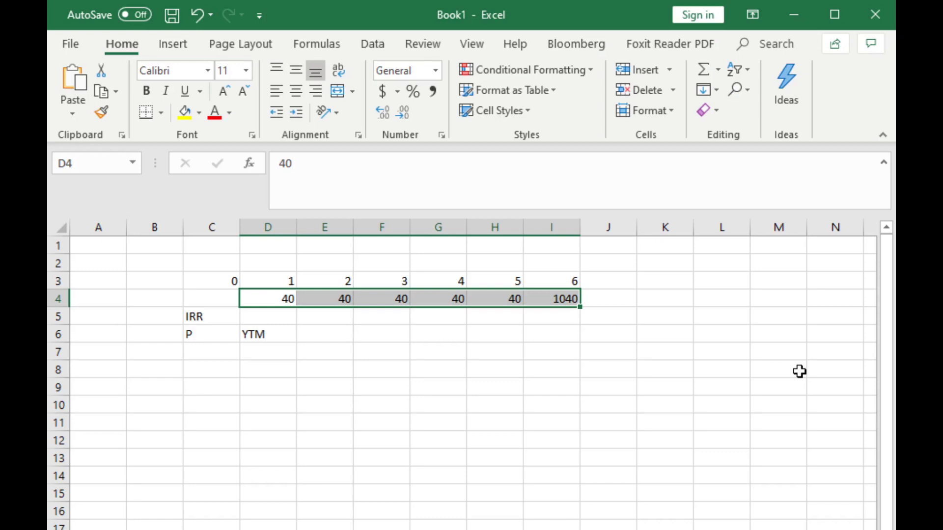
Review the payments in row 4 and enter the initial outlay of -600 in C4.
{"action": "left_click", "coordinate": [275, 294]}
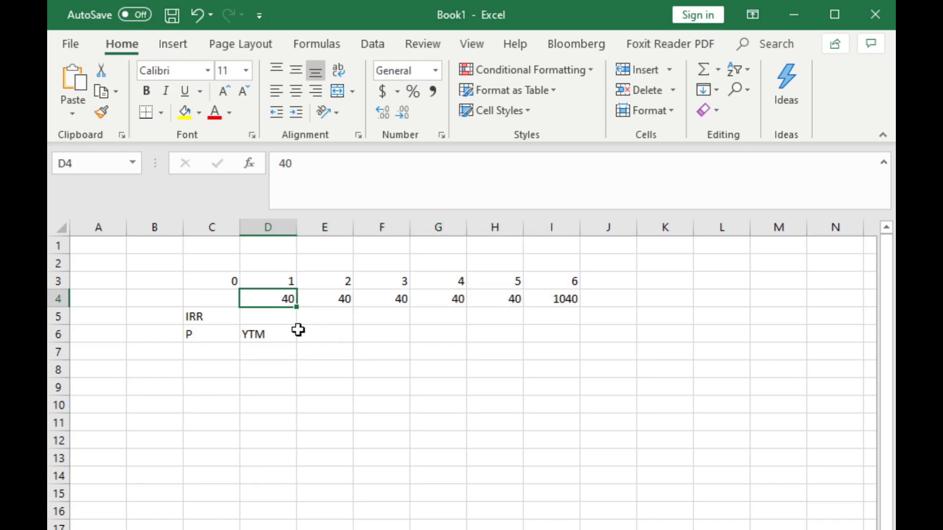
{"action": "left_click", "coordinate": [315, 301]}
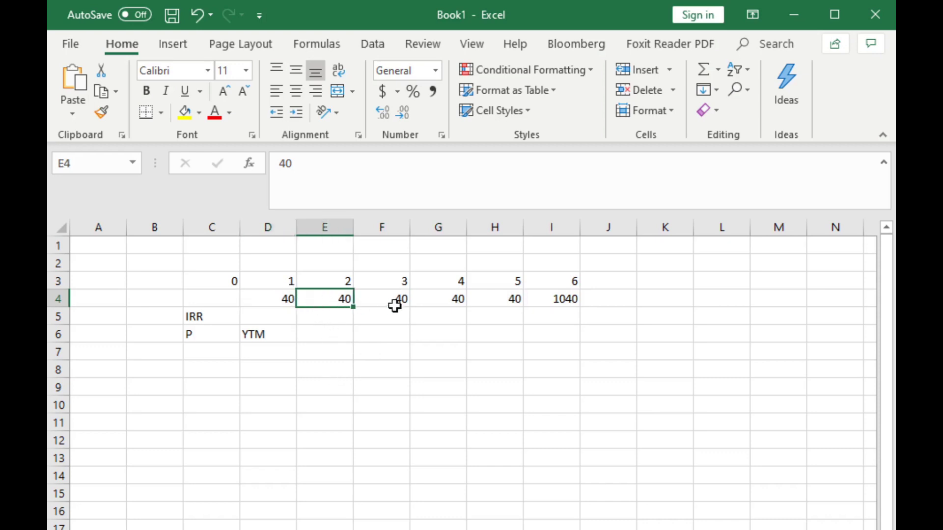
{"action": "left_click", "coordinate": [530, 299]}
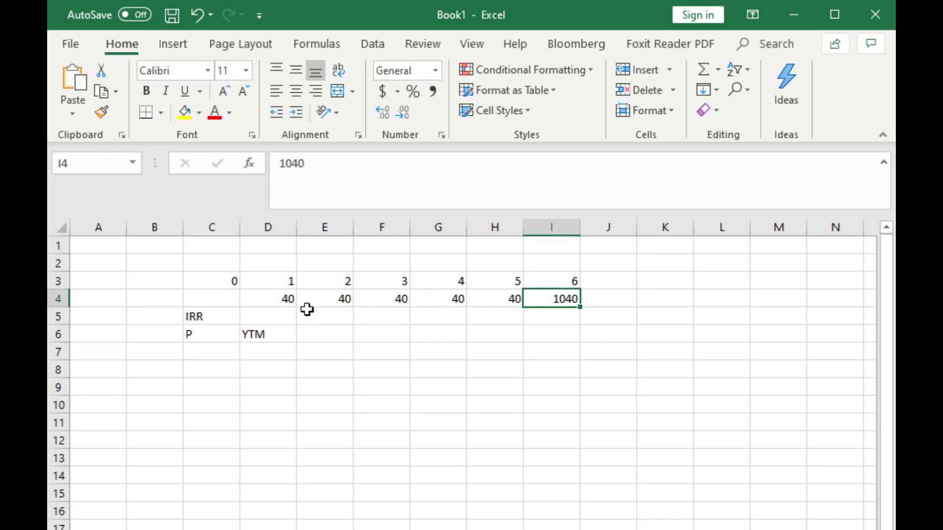
{"action": "left_click", "coordinate": [196, 302]}
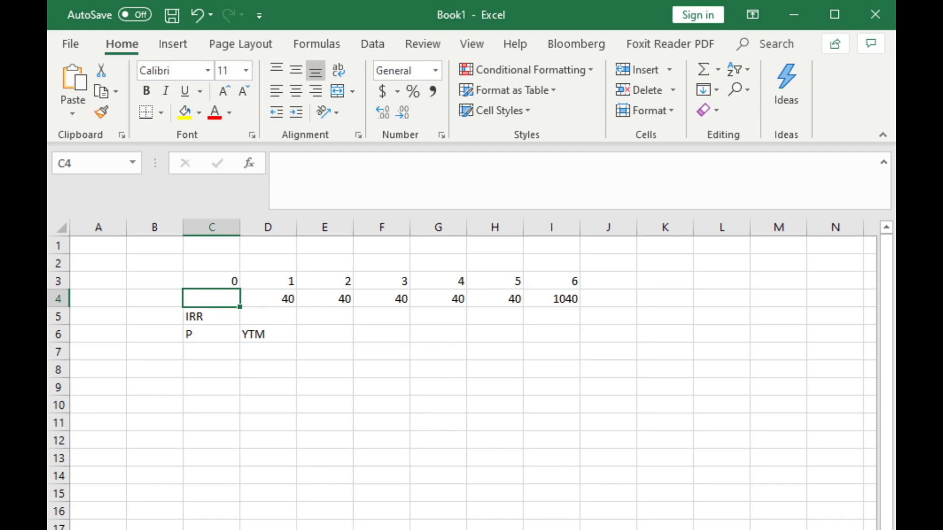
{"action": "type", "text": "-600"}
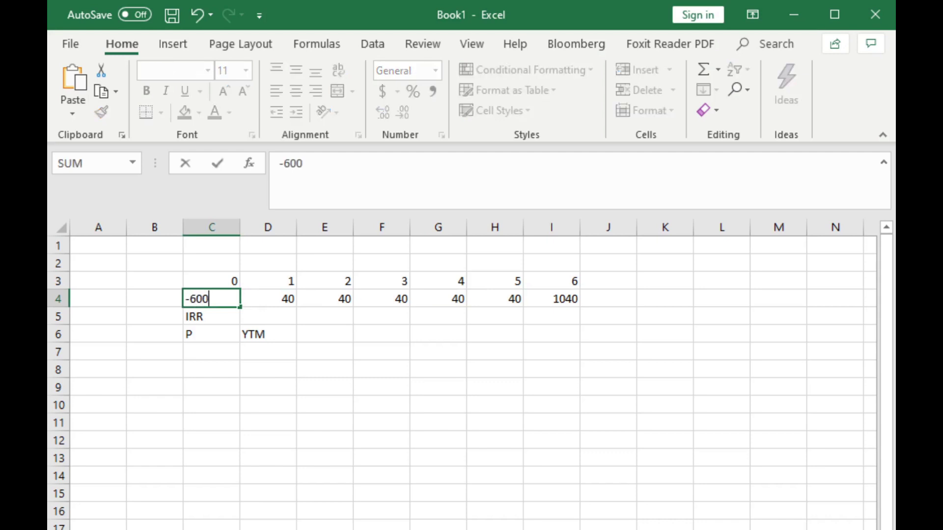
{"action": "key", "text": "Return"}
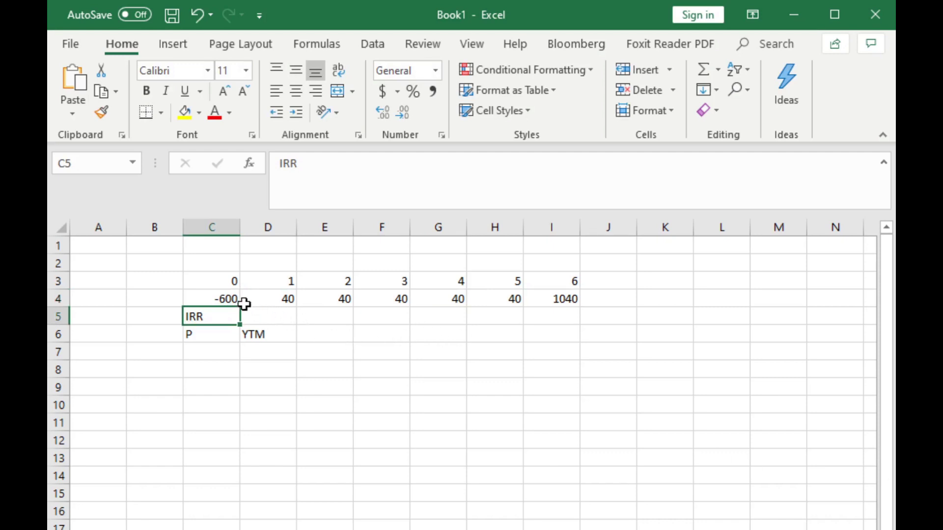
Calculate the IRR of the cash flow series in D5 with =IRR(C4:I4,.1).
{"action": "left_click_drag", "start_coordinate": [248, 299], "coordinate": [570, 304]}
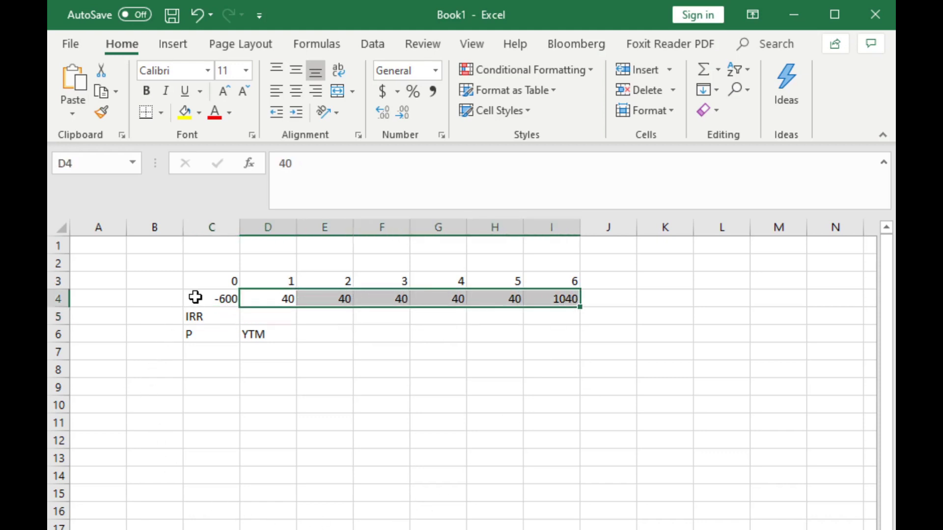
{"action": "left_click_drag", "start_coordinate": [197, 299], "coordinate": [547, 303]}
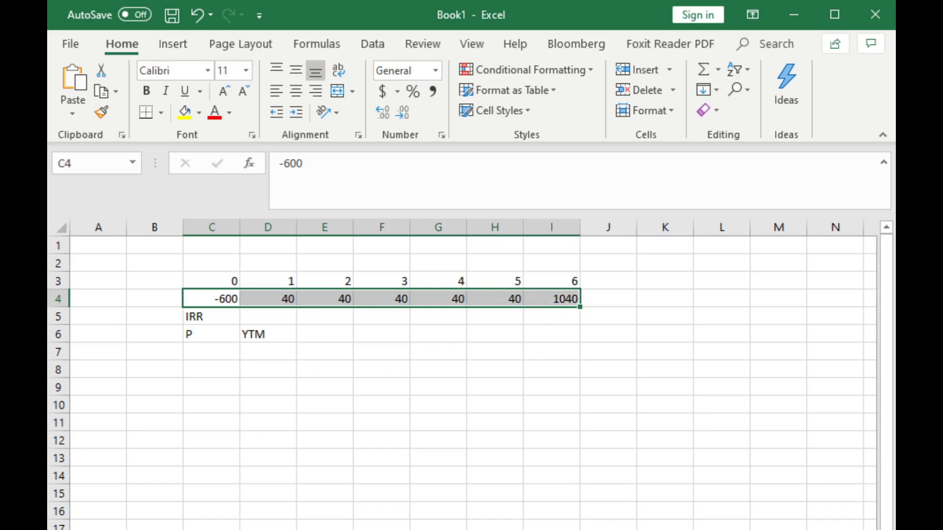
{"action": "left_click", "coordinate": [268, 316]}
{"action": "type", "text": "=IRR("}
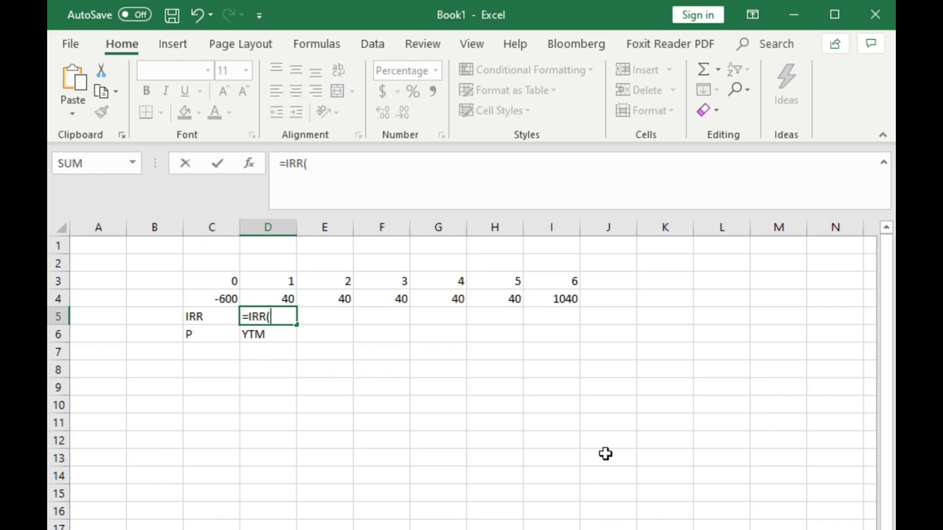
{"action": "left_click_drag", "start_coordinate": [200, 303], "coordinate": [562, 307]}
{"action": "type", "text": ",.1"}
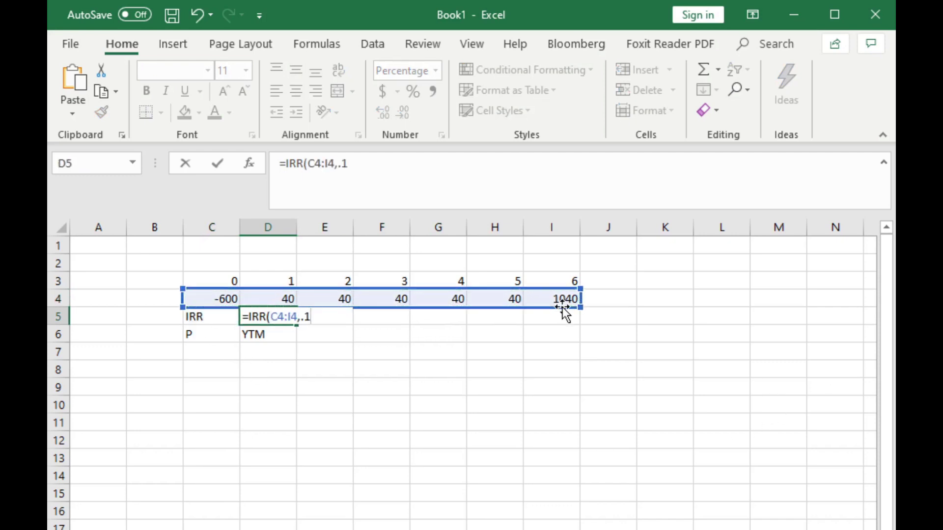
{"action": "type", "text": ")"}
{"action": "key", "text": "Return"}
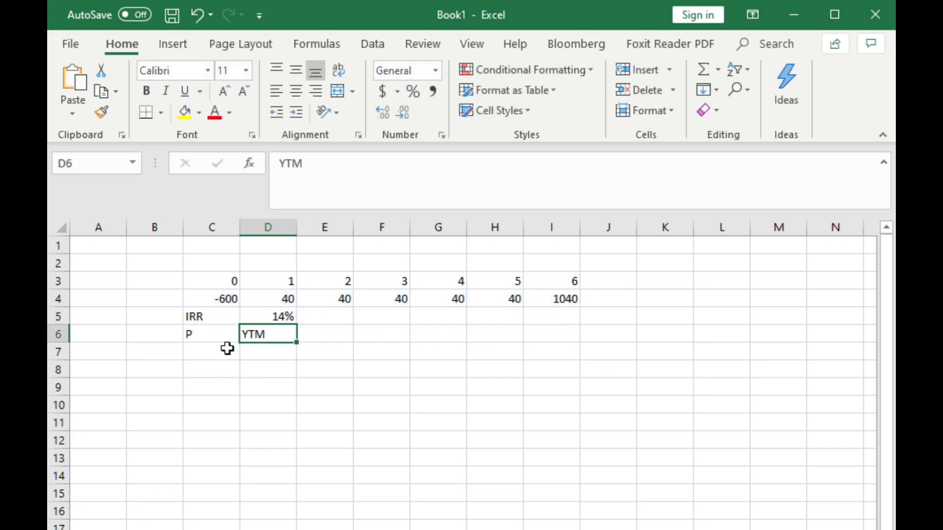
Record the first price and yield pair in the P and YTM table, with 600 in C7 and .28 in D7.
{"action": "left_click", "coordinate": [206, 365]}
{"action": "left_click", "coordinate": [202, 353]}
{"action": "type", "text": "6"}
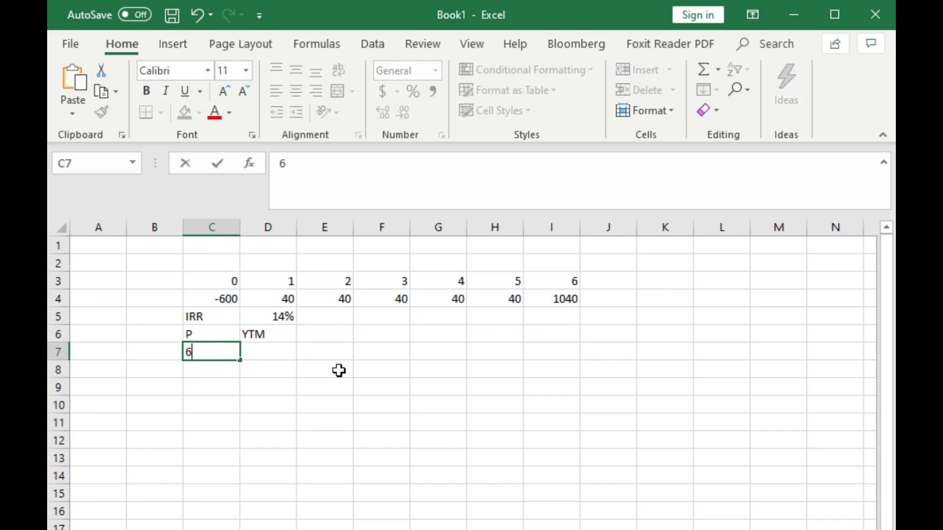
{"action": "type", "text": "00"}
{"action": "key", "text": "Tab"}
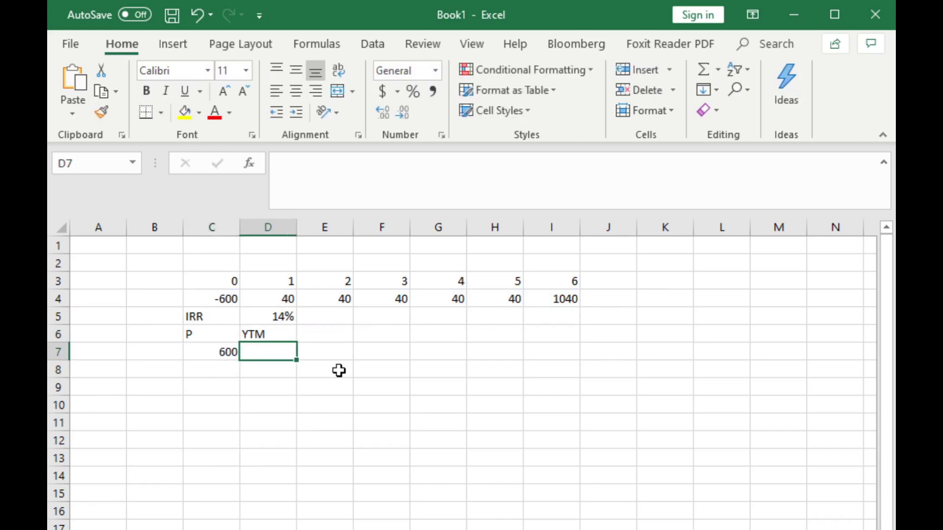
{"action": "type", "text": ".14"}
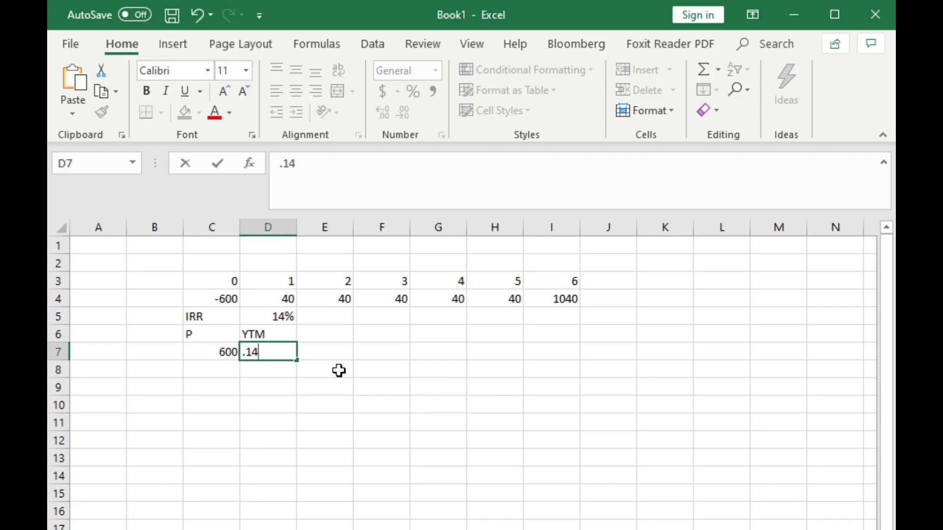
{"action": "key", "text": "BackSpace"}
{"action": "key", "text": "BackSpace"}
{"action": "type", "text": "28"}
{"action": "key", "text": "Return"}
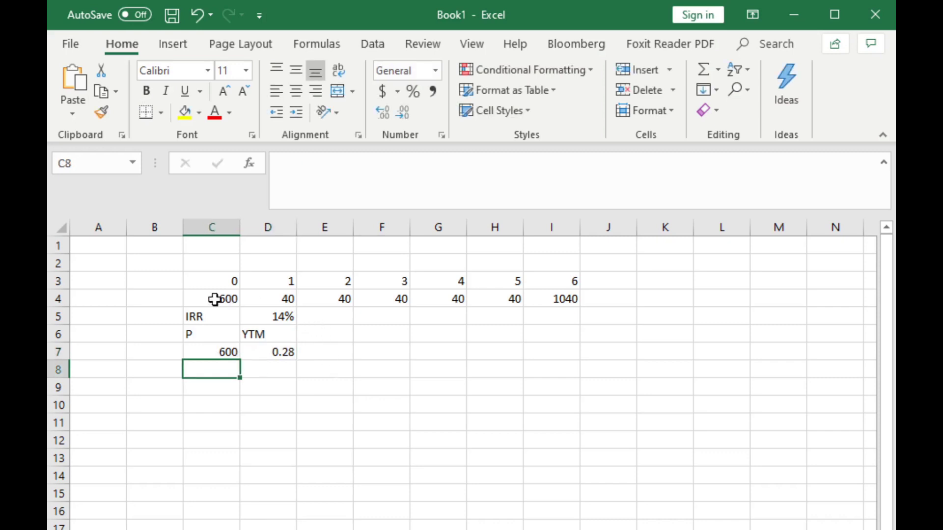
Change the initial outlay in C4 to -800 to recalculate the IRR.
{"action": "left_click", "coordinate": [187, 296]}
{"action": "left_click", "coordinate": [290, 163]}
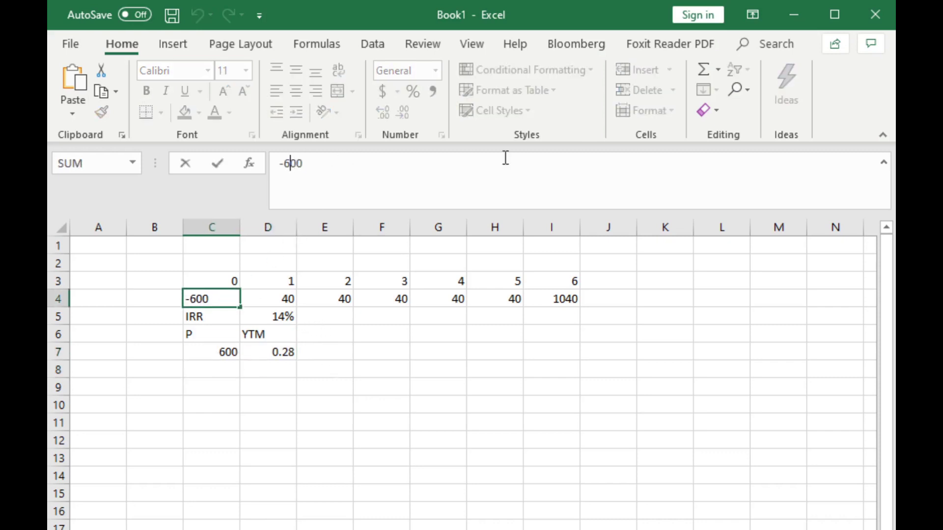
{"action": "key", "text": "BackSpace"}
{"action": "type", "text": "8"}
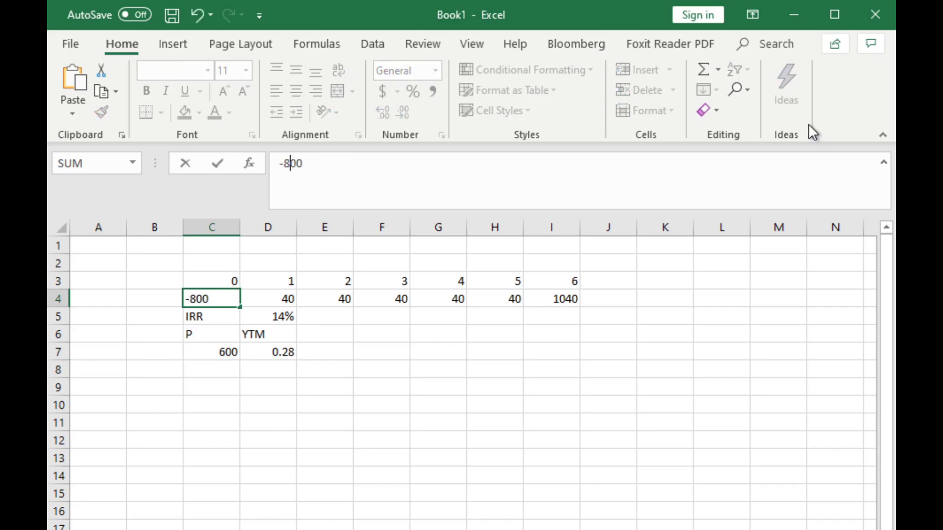
{"action": "key", "text": "Return"}
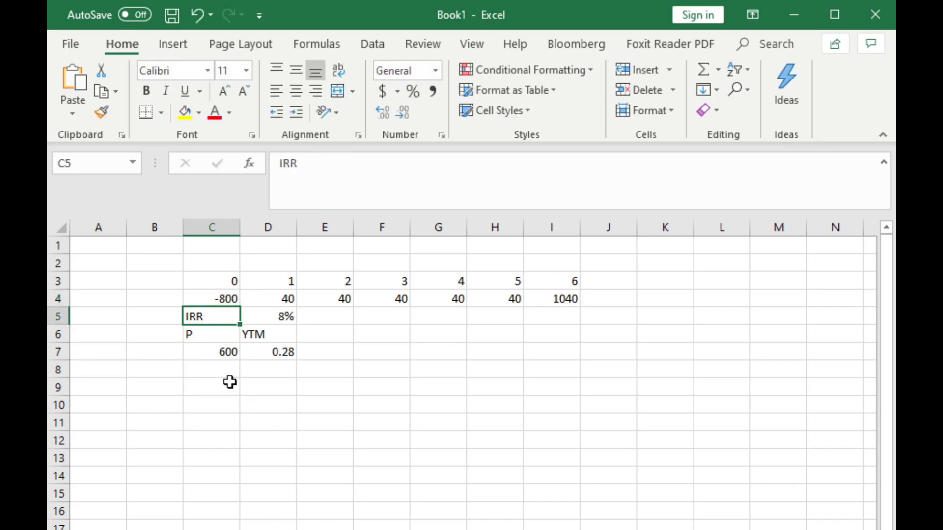
Record the second price and yield pair, with 800 in C8 and .16 in D8.
{"action": "key", "text": "Down"}
{"action": "key", "text": "Down"}
{"action": "key", "text": "Down"}
{"action": "type", "text": "800"}
{"action": "key", "text": "Tab"}
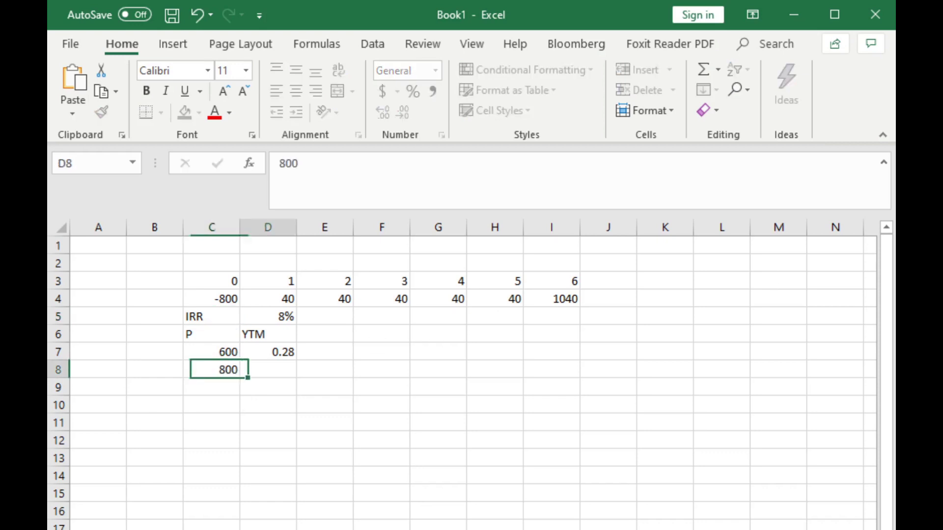
{"action": "type", "text": ".16"}
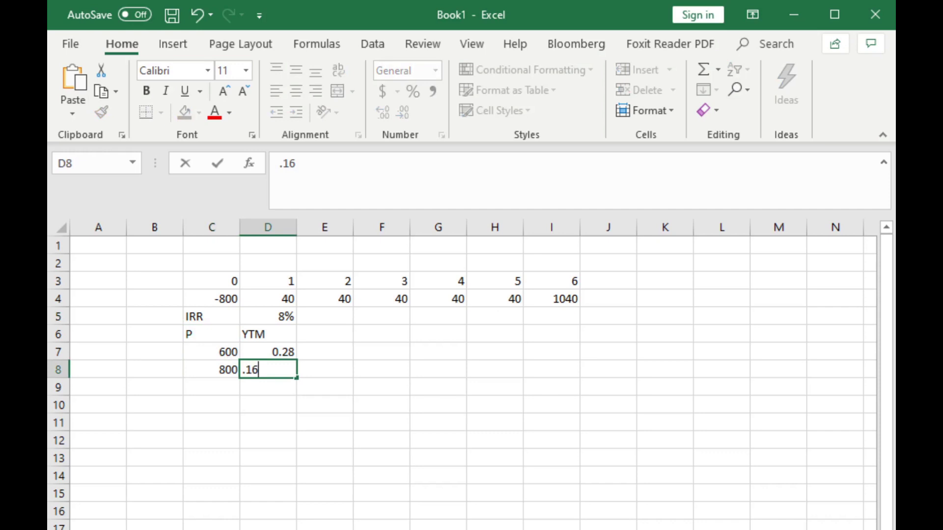
{"action": "key", "text": "Return"}
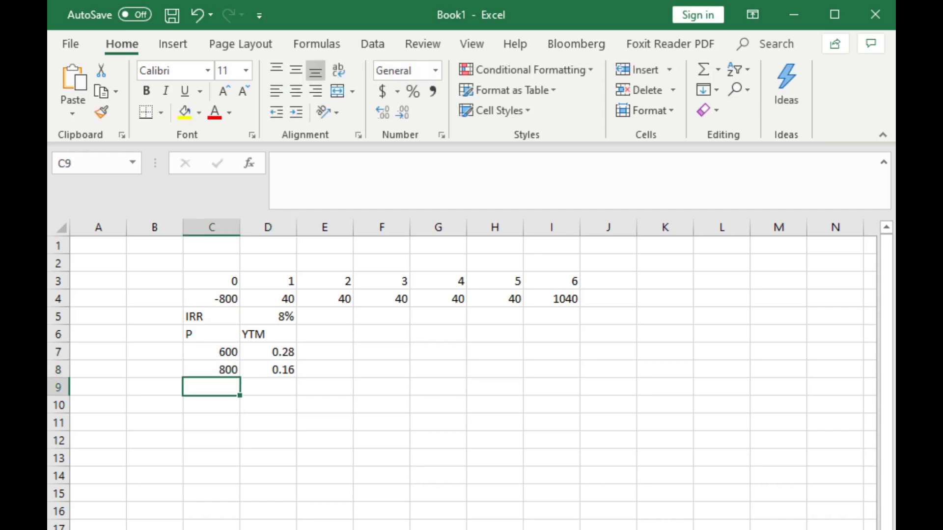
Add the price 1000 in C9 and change the initial outlay in C4 to -1000.
{"action": "type", "text": "1000"}
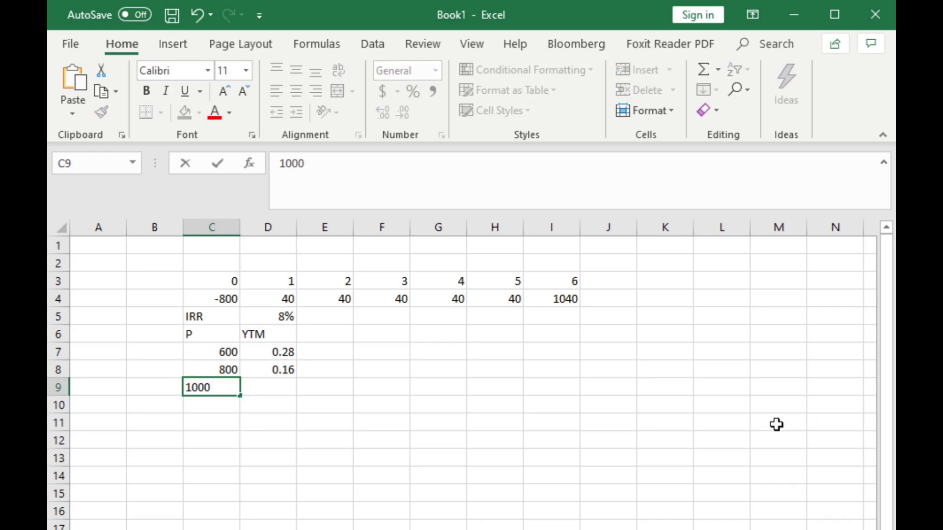
{"action": "left_click", "coordinate": [267, 285]}
{"action": "left_click", "coordinate": [226, 296]}
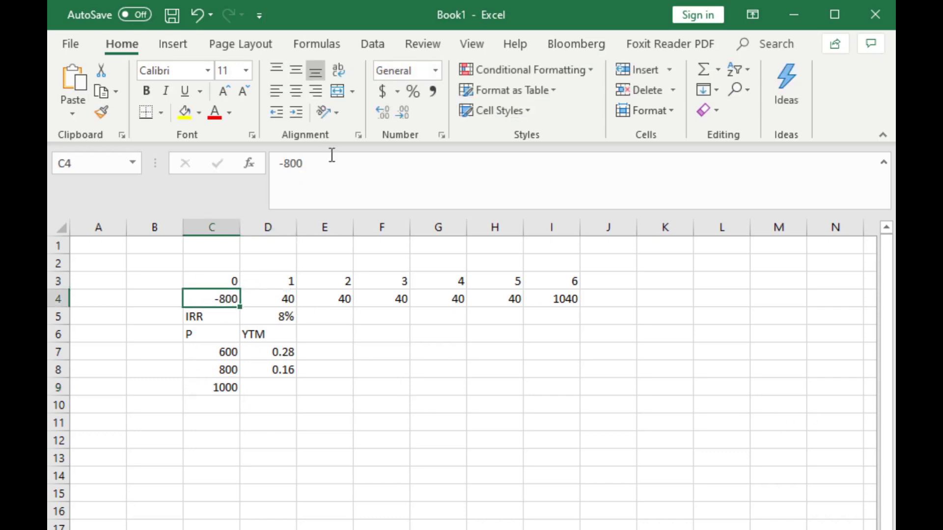
{"action": "left_click", "coordinate": [332, 155]}
{"action": "key", "text": "BackSpace"}
{"action": "key", "text": "BackSpace"}
{"action": "key", "text": "BackSpace"}
{"action": "key", "text": "BackSpace"}
{"action": "type", "text": "-1"}
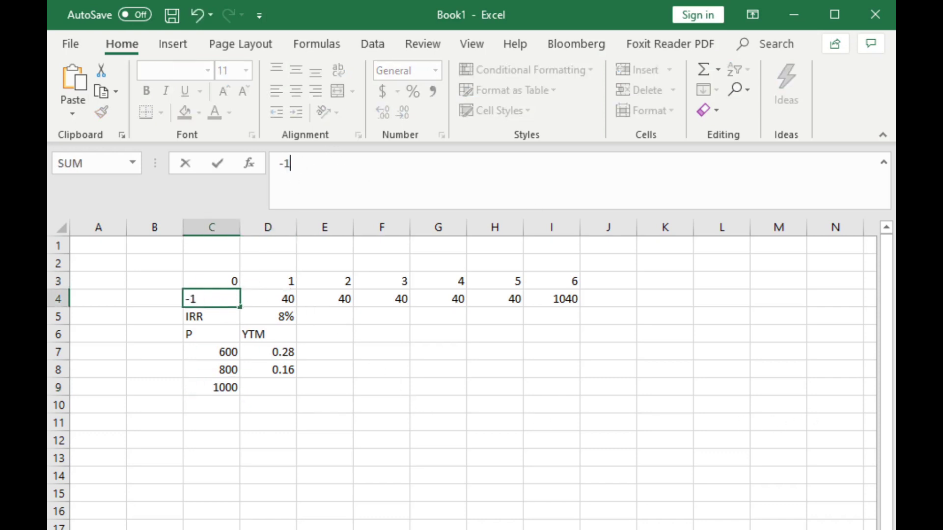
{"action": "type", "text": "000"}
{"action": "key", "text": "Return"}
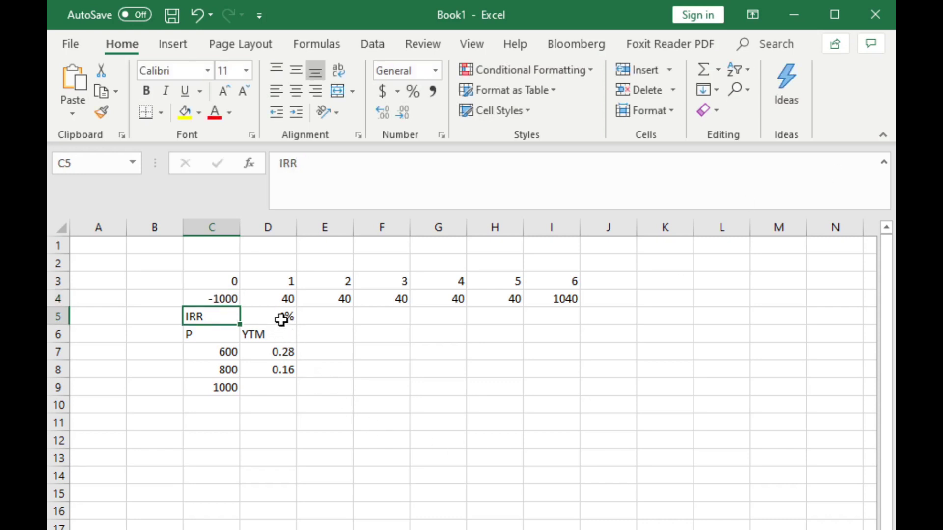
Enter the yield to maturity .08 in D9 for the 1000 price.
{"action": "left_click", "coordinate": [275, 386]}
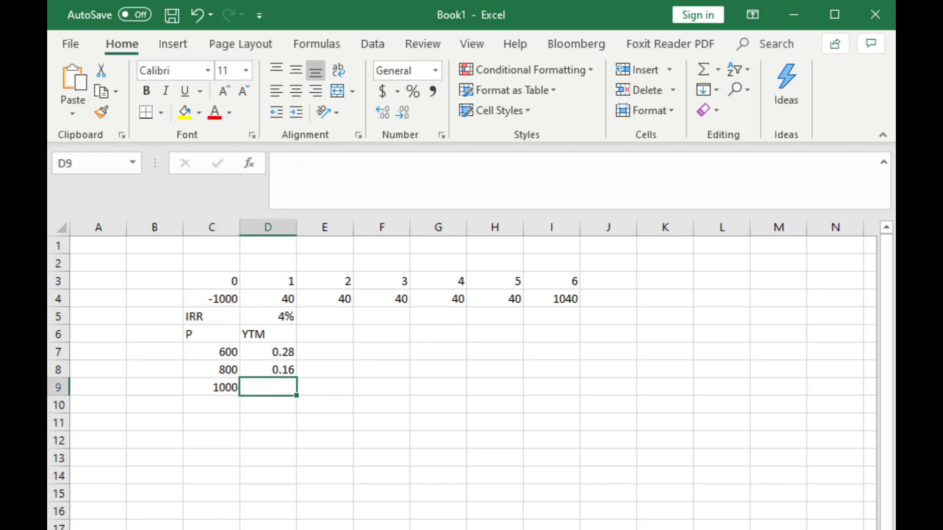
{"action": "type", "text": ".08"}
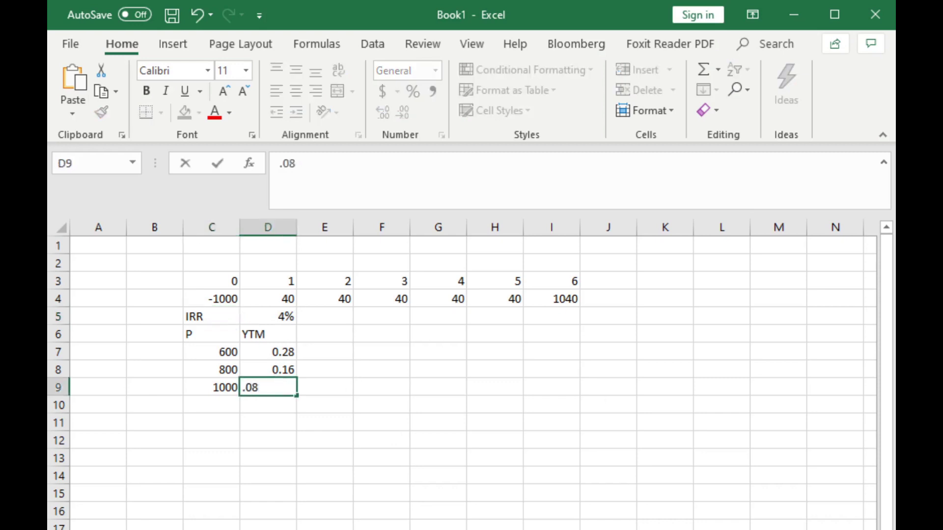
{"action": "key", "text": "Return"}
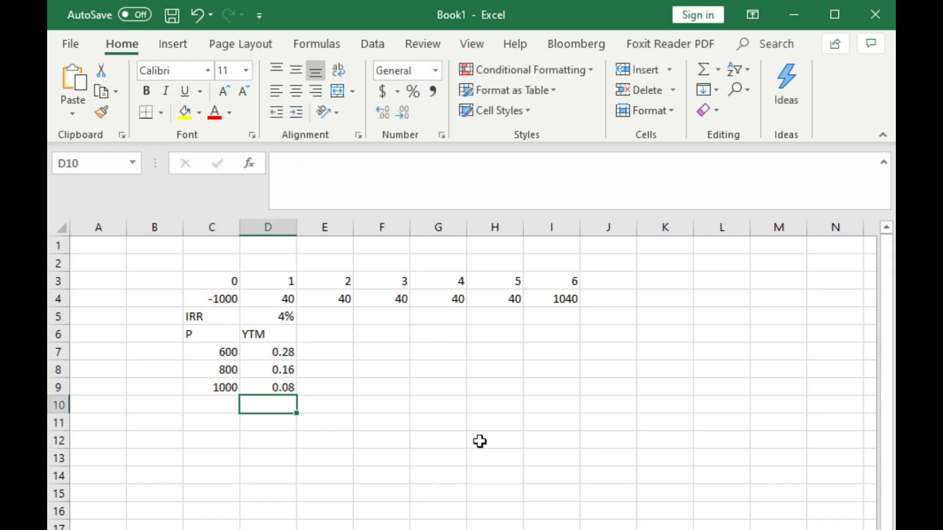
Add the price 1200 in C10 and change the initial outlay in C4 to -1200.
{"action": "left_click", "coordinate": [191, 399]}
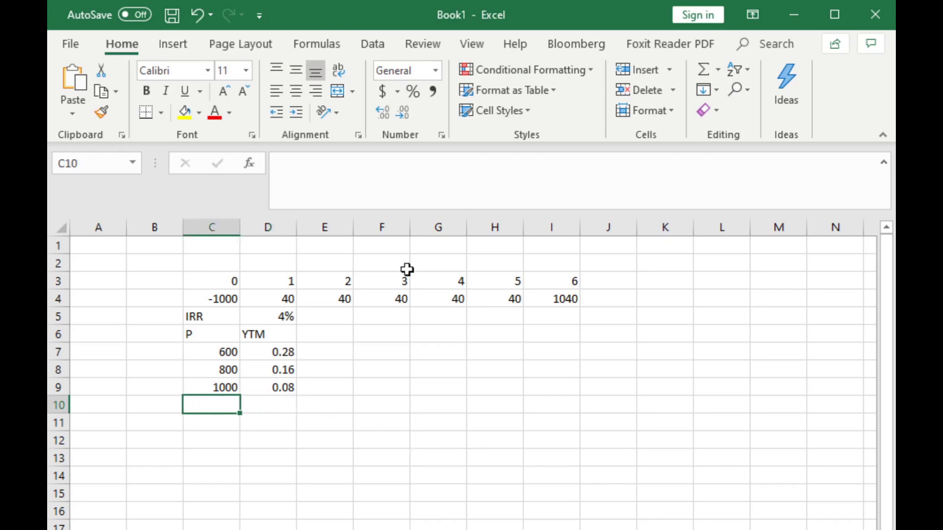
{"action": "type", "text": "1200"}
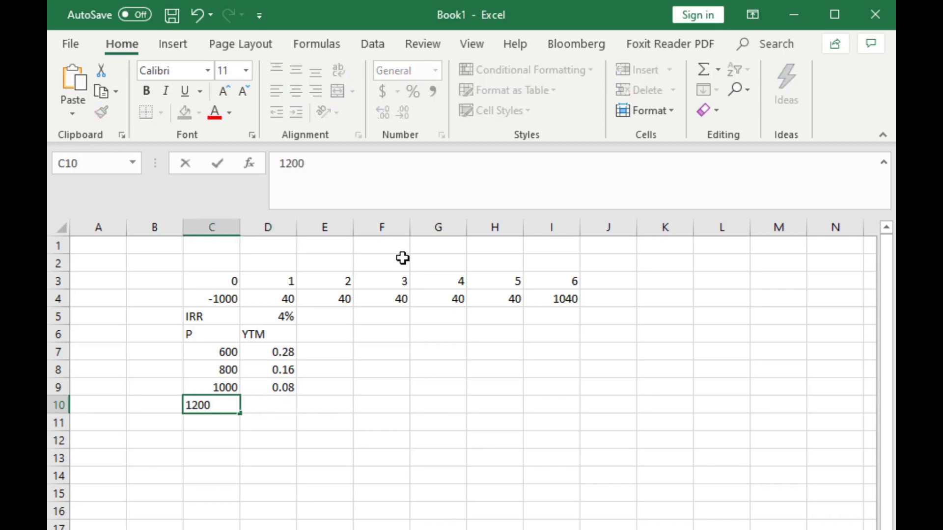
{"action": "key", "text": "Tab"}
{"action": "left_click", "coordinate": [226, 298]}
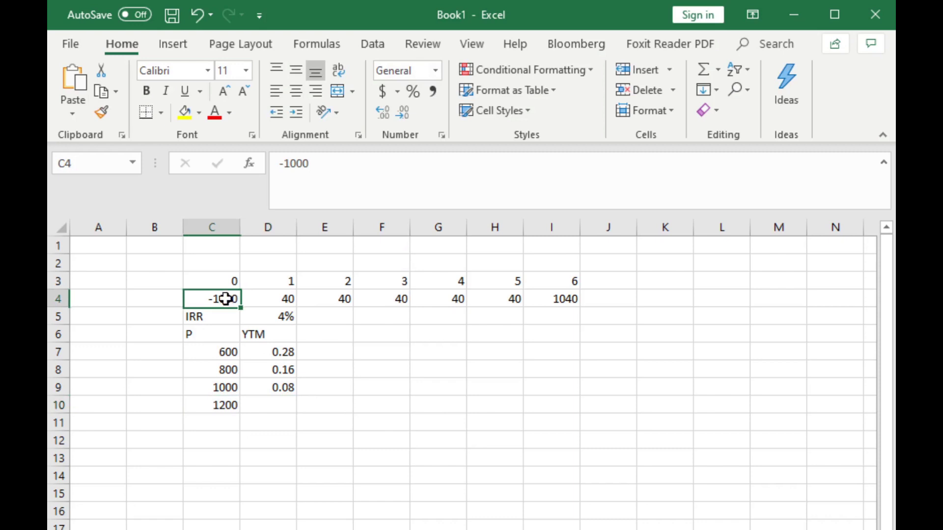
{"action": "left_click", "coordinate": [295, 164]}
{"action": "key", "text": "BackSpace"}
{"action": "type", "text": "2"}
{"action": "key", "text": "Return"}
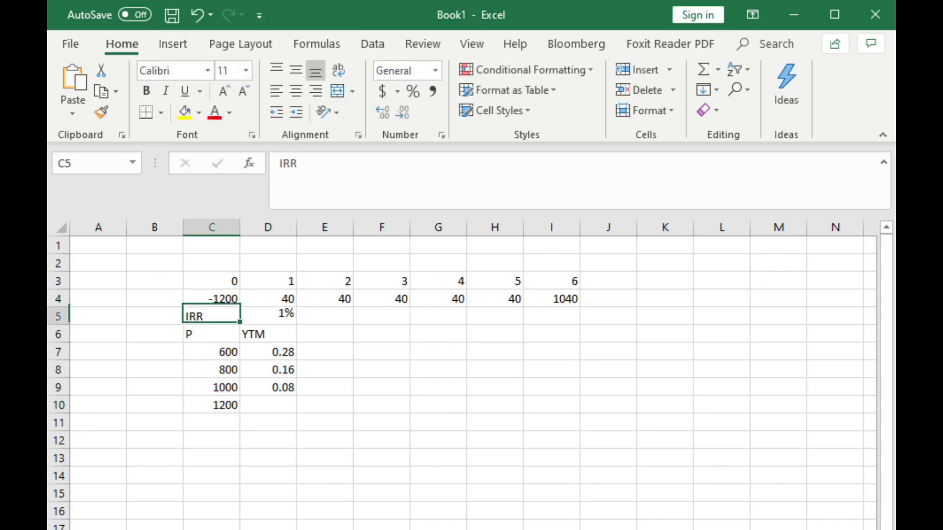
Check the IRR formula in D5 and enter the yield to maturity .02 in D10.
{"action": "left_click", "coordinate": [285, 312]}
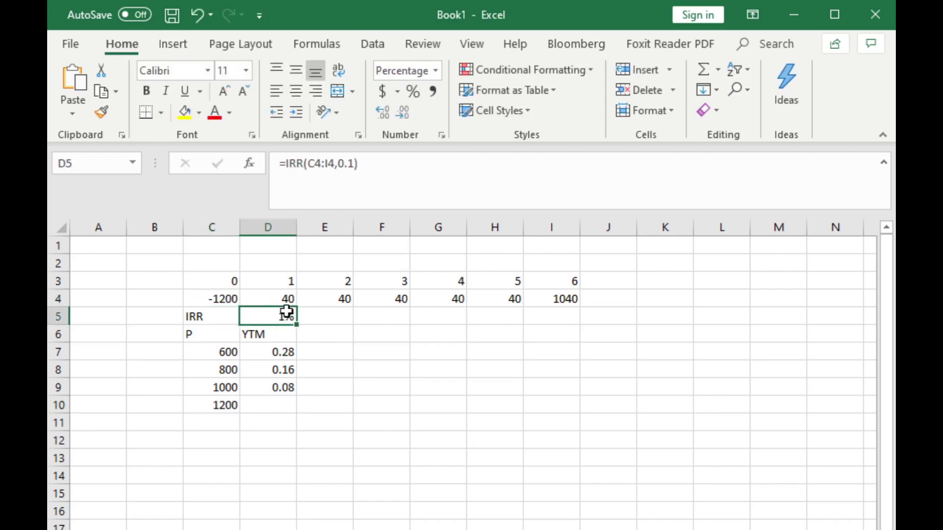
{"action": "left_click", "coordinate": [269, 405]}
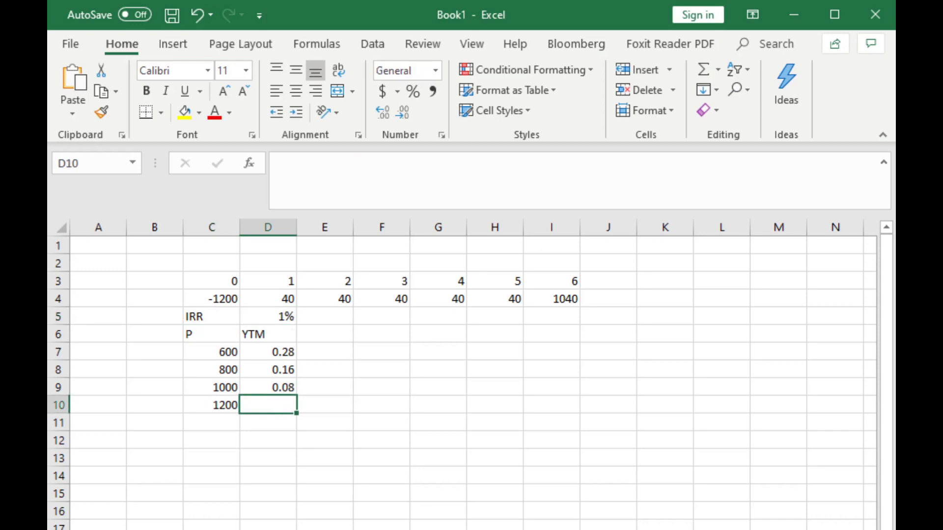
{"action": "type", "text": ".02"}
{"action": "key", "text": "Return"}
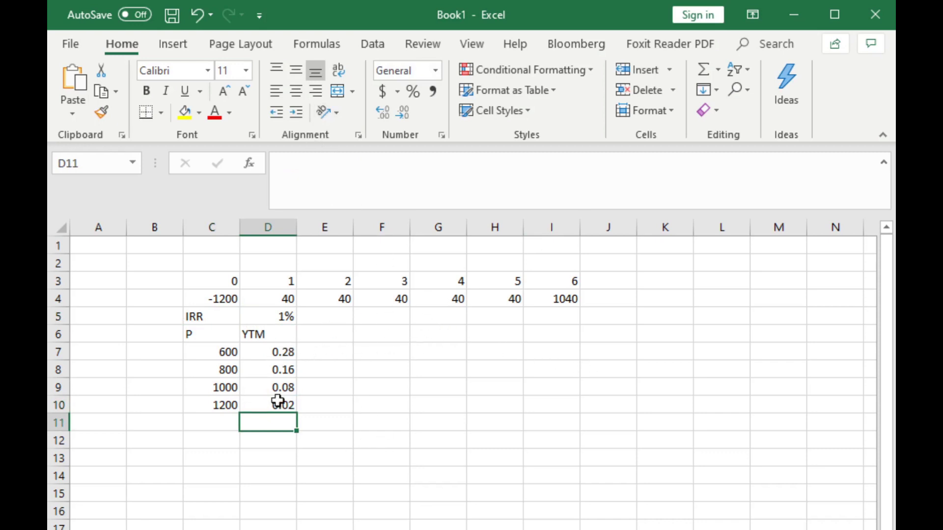
Insert a scatter chart with connected markers from the price and YTM values in C7:D10.
{"action": "left_click_drag", "start_coordinate": [216, 356], "coordinate": [255, 404]}
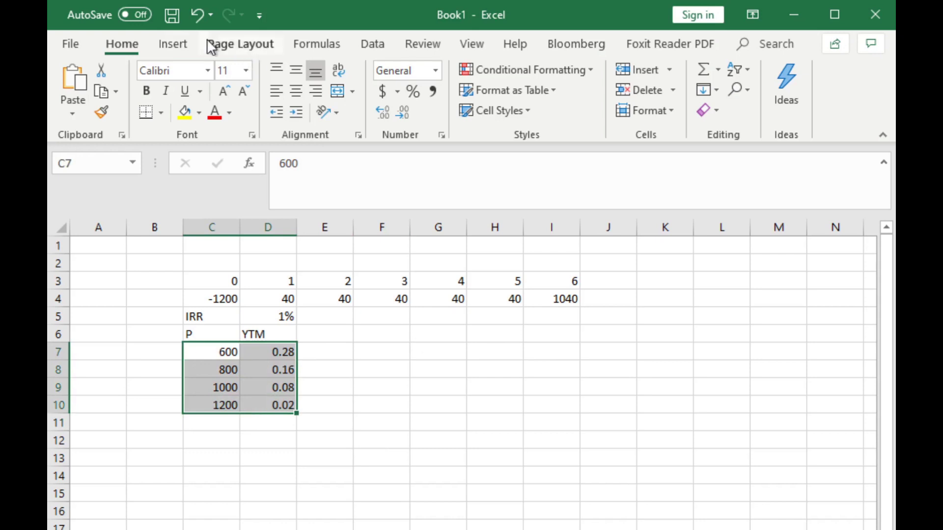
{"action": "left_click", "coordinate": [164, 39]}
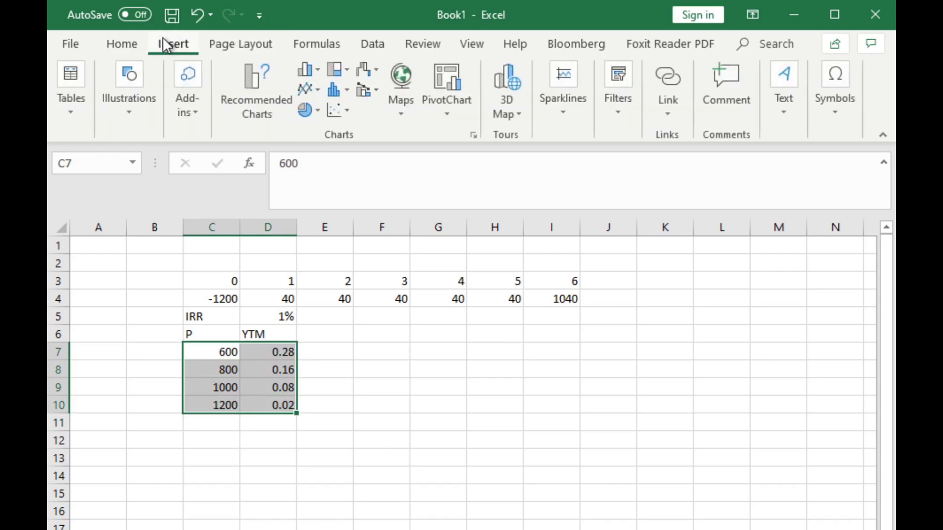
{"action": "left_click", "coordinate": [347, 110]}
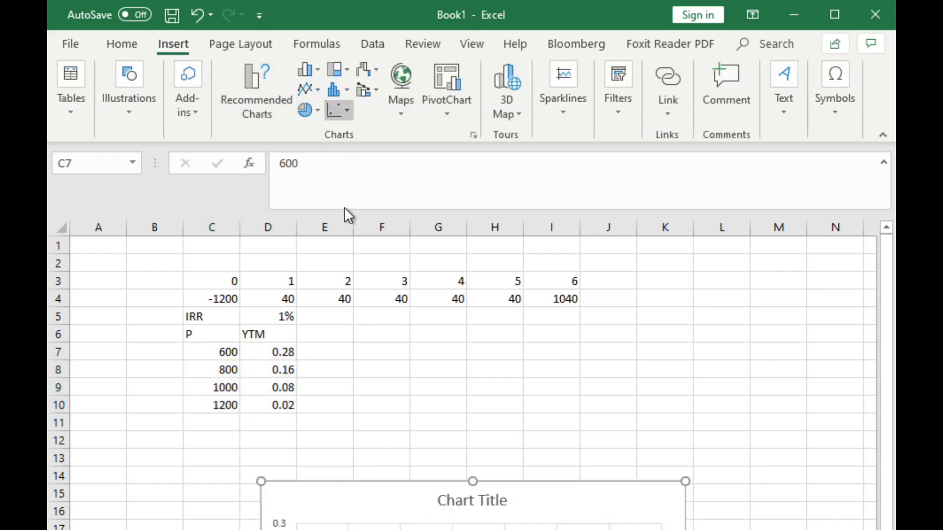
Move the chart beside the price and YTM table, starting around E5, and enlarge it slightly.
{"action": "left_click_drag", "start_coordinate": [581, 499], "coordinate": [695, 328]}
{"action": "left_click_drag", "start_coordinate": [798, 313], "coordinate": [825, 347]}
{"action": "left_click_drag", "start_coordinate": [779, 370], "coordinate": [731, 319]}
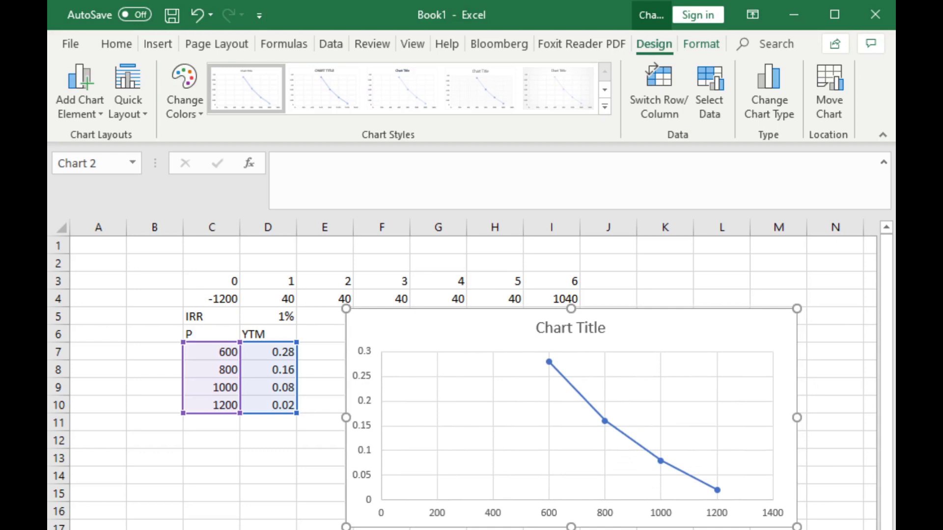